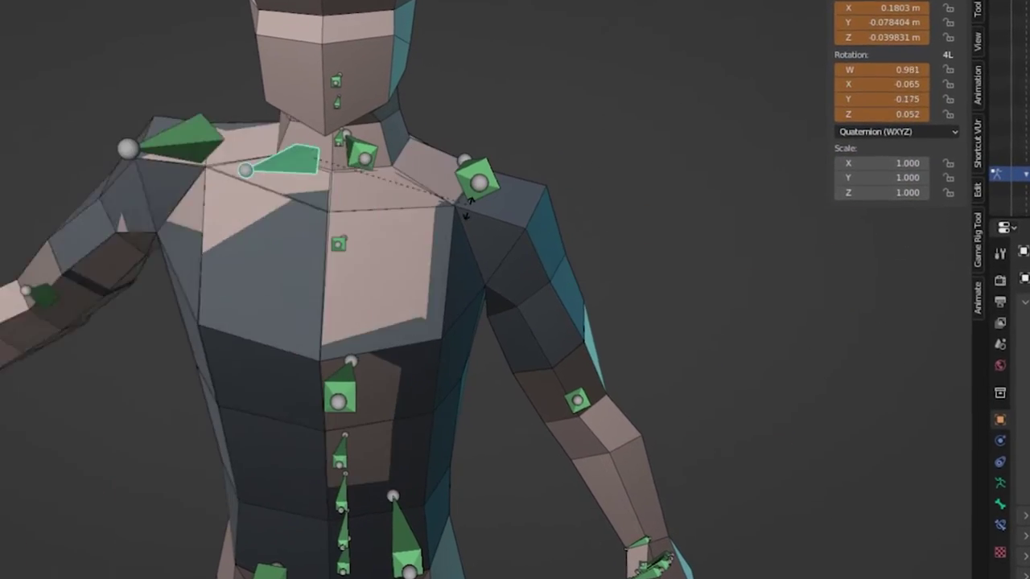
{"action": "right_click", "coordinate": [481, 167]}
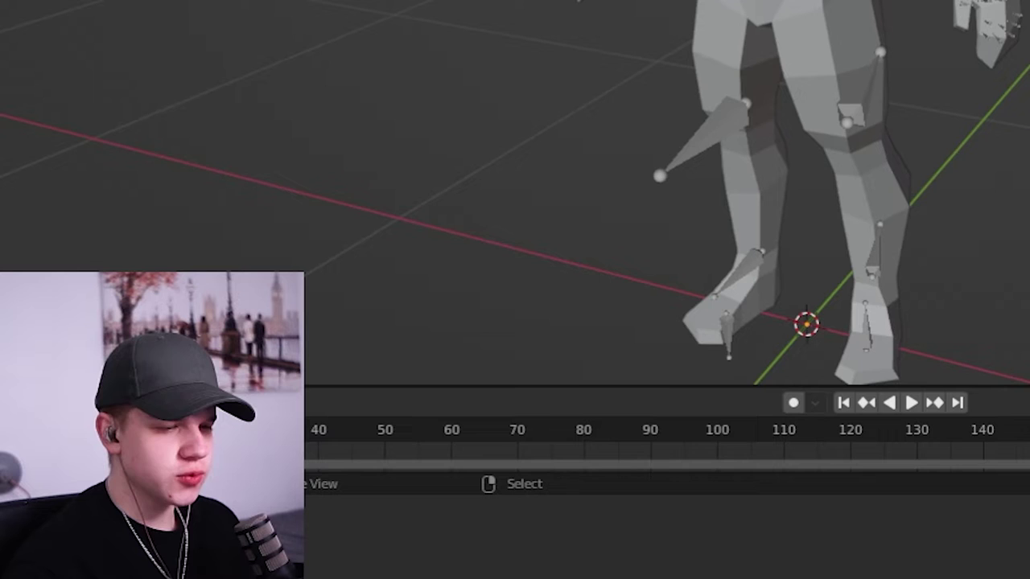
- Parent the body mesh to the root armature using Armature Deform with automatic weights
{"action": "scroll", "coordinate": [515, 193], "scroll_direction": "down", "scroll_amount": 1}
{"action": "middle_click_drag", "start_coordinate": [515, 193], "coordinate": [491, 197]}
{"action": "right_click", "coordinate": [460, 185]}
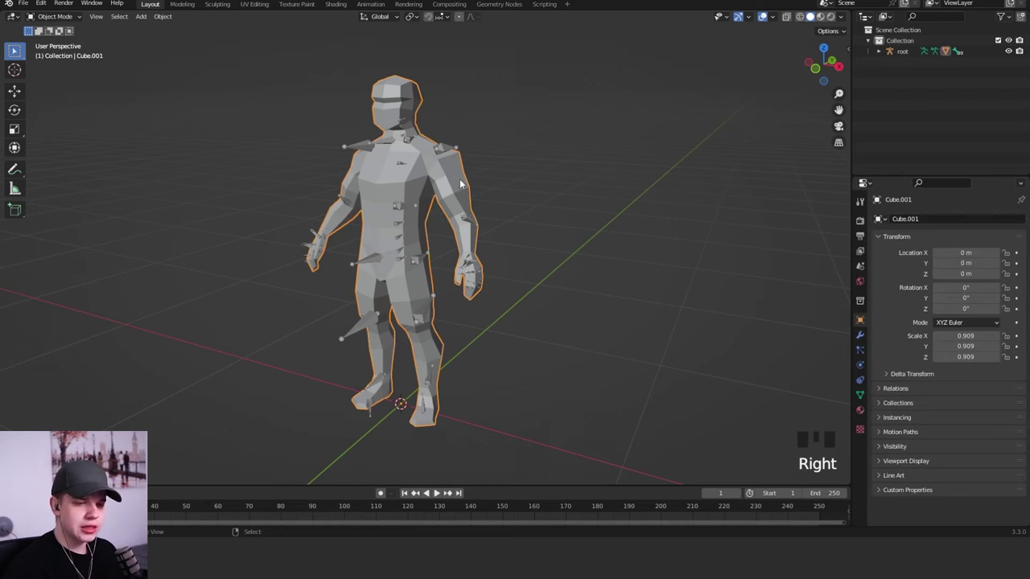
{"action": "right_click", "coordinate": [439, 169], "text": "shift"}
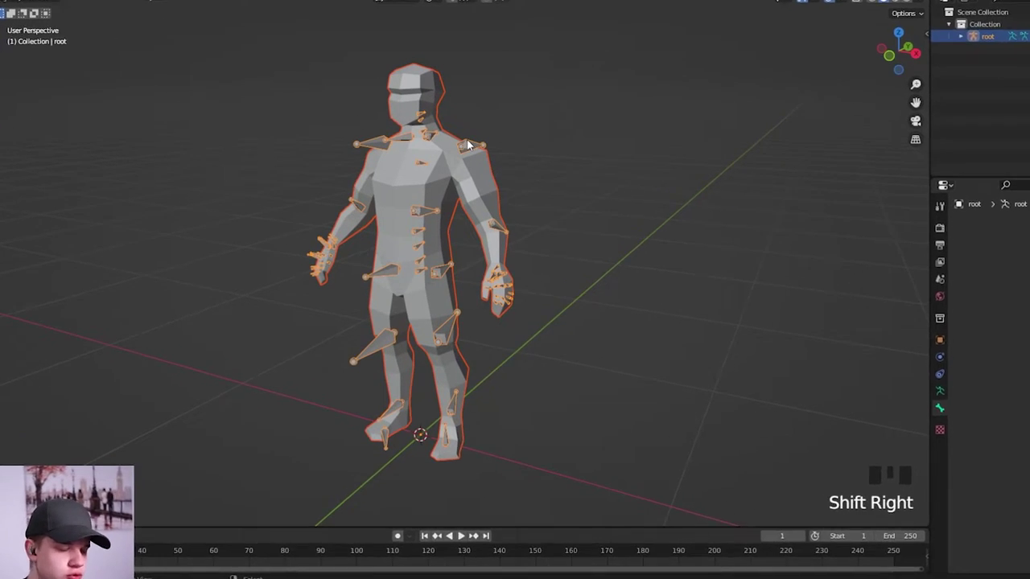
{"action": "key", "text": "ctrl+p"}
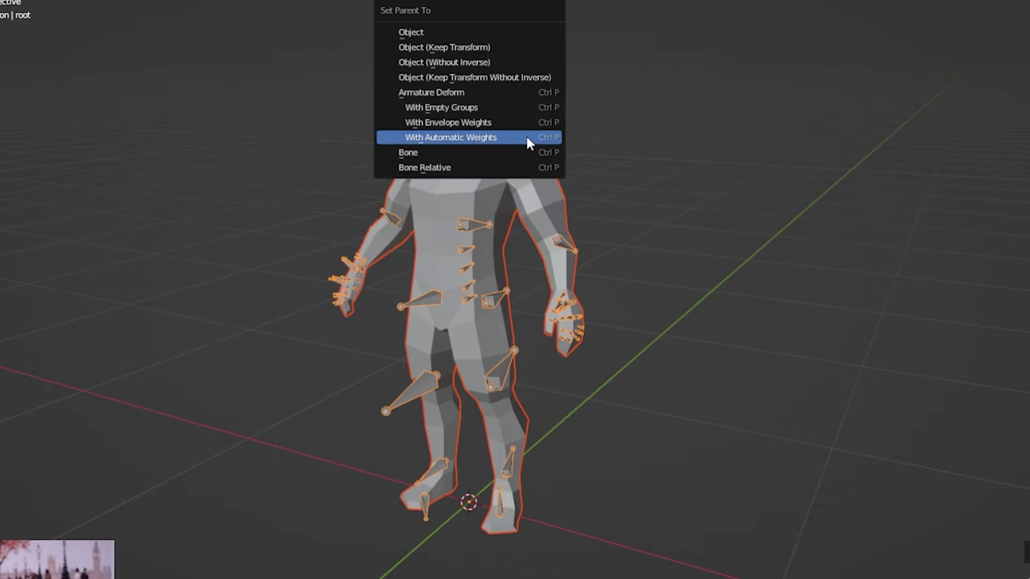
{"action": "left_click", "coordinate": [527, 142]}
{"action": "key", "text": "alt+a"}
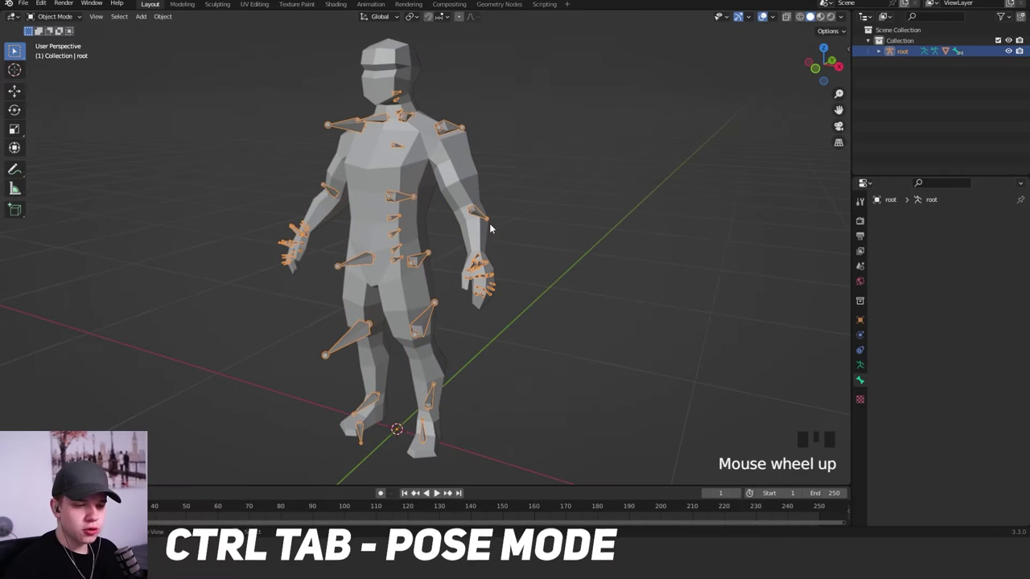
- Put the armature in Pose Mode and test-rotate the upperarm_l bone in front view to check how the mesh deforms
{"action": "key", "text": "ctrl+Tab"}
{"action": "right_click", "coordinate": [566, 243]}
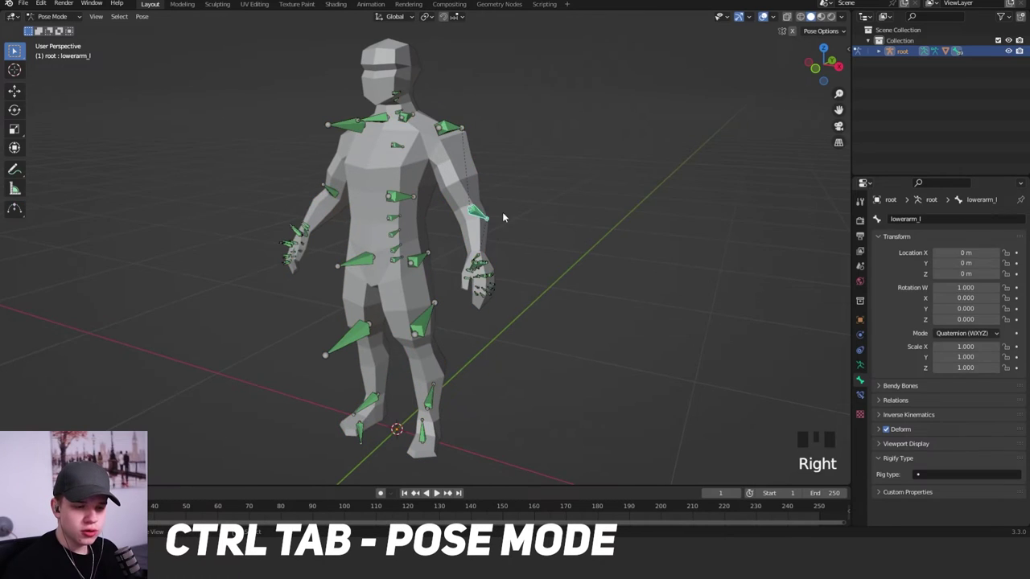
{"action": "middle_click_drag", "start_coordinate": [502, 211], "coordinate": [508, 242]}
{"action": "key", "text": "r"}
{"action": "right_click", "coordinate": [545, 240]}
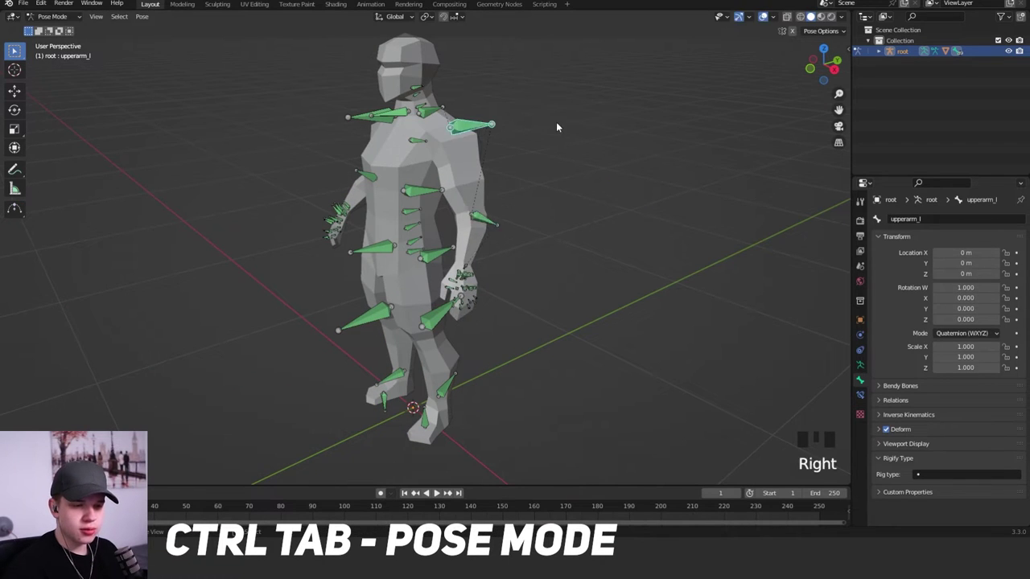
{"action": "middle_click_drag", "start_coordinate": [564, 185], "coordinate": [541, 141]}
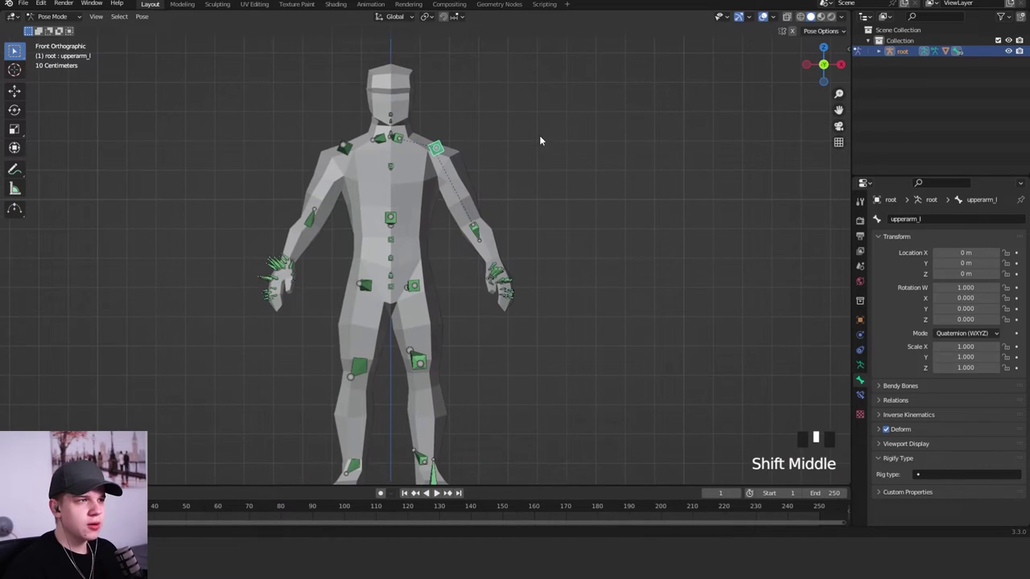
{"action": "scroll", "coordinate": [597, 245], "scroll_direction": "up", "scroll_amount": 2}
{"action": "key", "text": "r"}
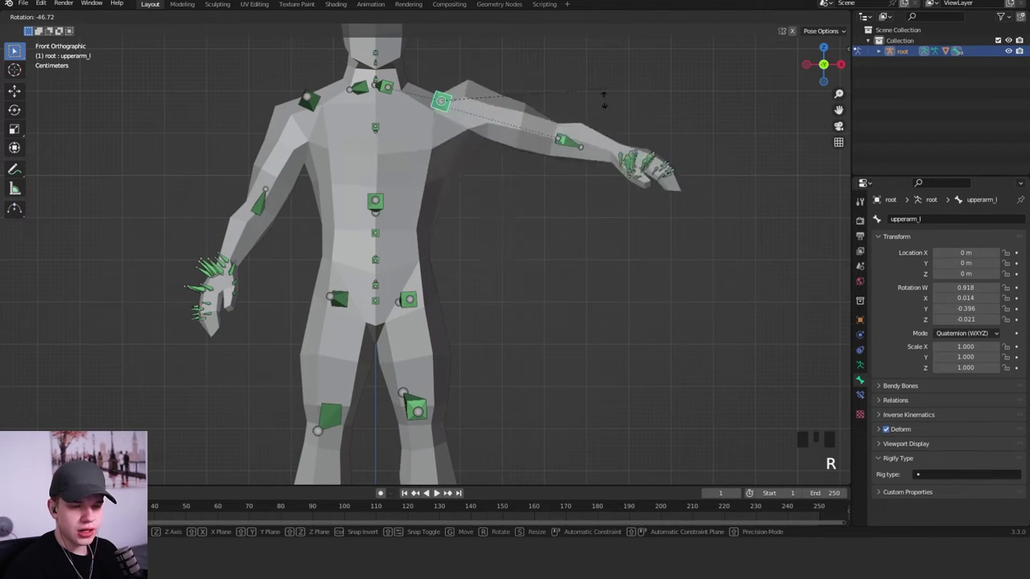
{"action": "right_click", "coordinate": [604, 99]}
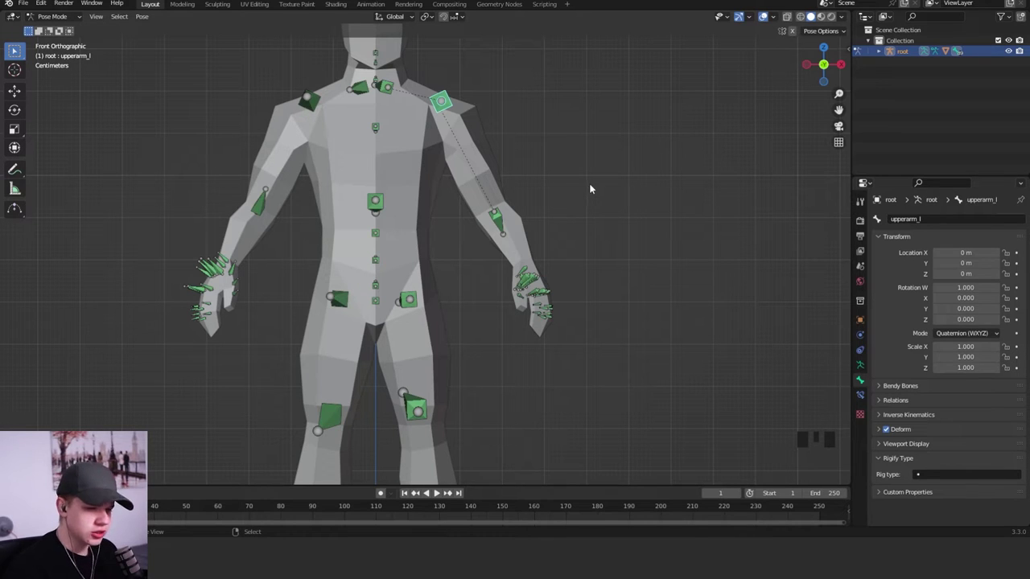
- Leave Pose Mode, select the body mesh and switch it to Weight Paint mode
{"action": "key", "text": "ctrl+Tab"}
{"action": "right_click", "coordinate": [427, 168]}
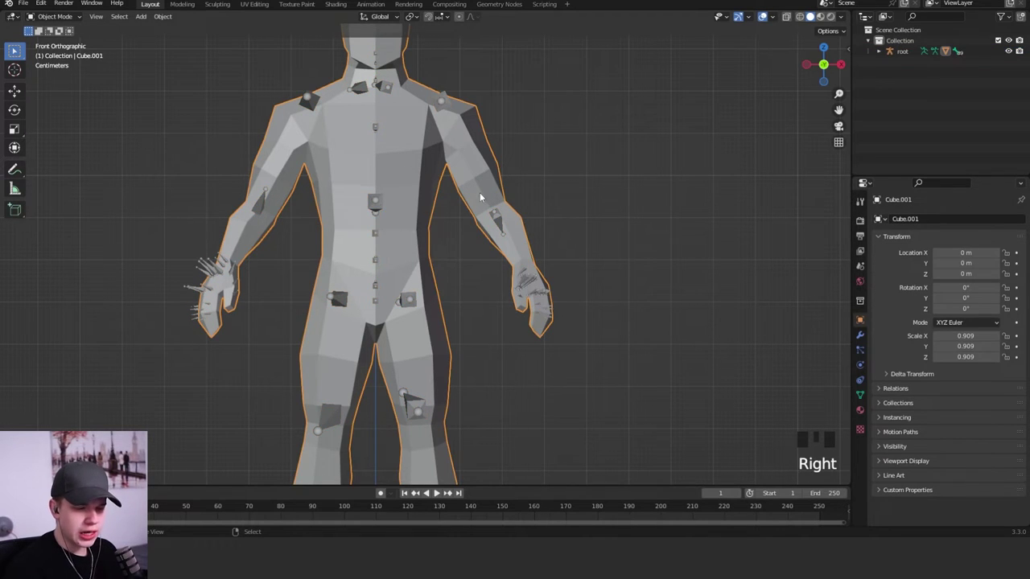
{"action": "middle_click_drag", "start_coordinate": [479, 196], "coordinate": [459, 177], "text": "shift"}
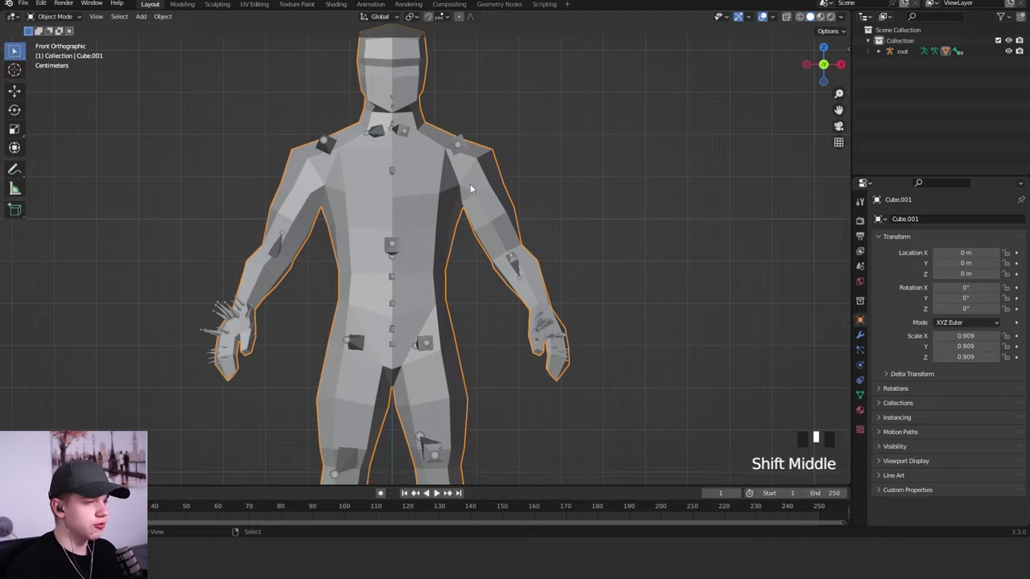
{"action": "key", "text": "ctrl+Tab"}
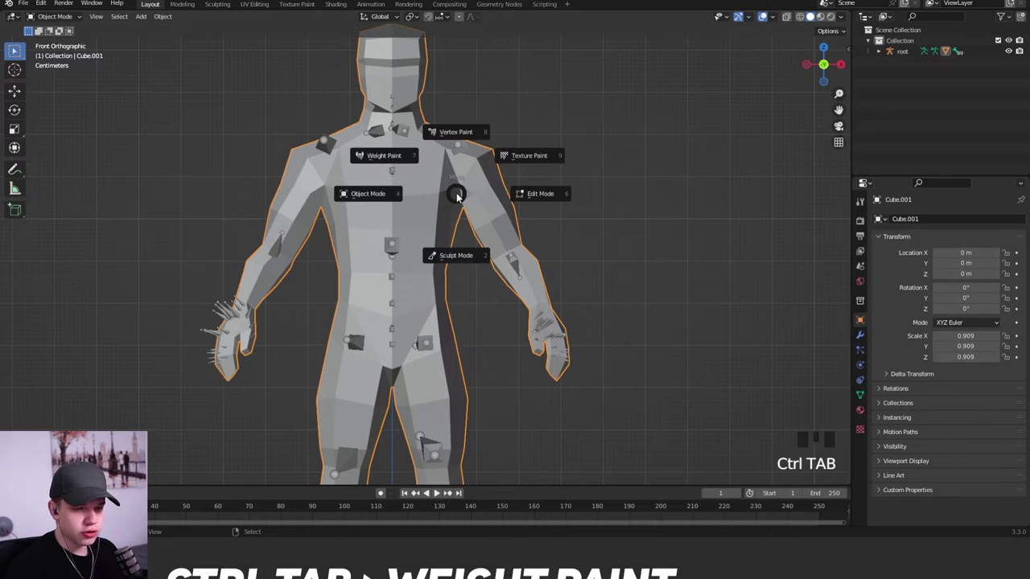
{"action": "left_click", "coordinate": [397, 158]}
{"action": "middle_click_drag", "start_coordinate": [391, 173], "coordinate": [342, 250]}
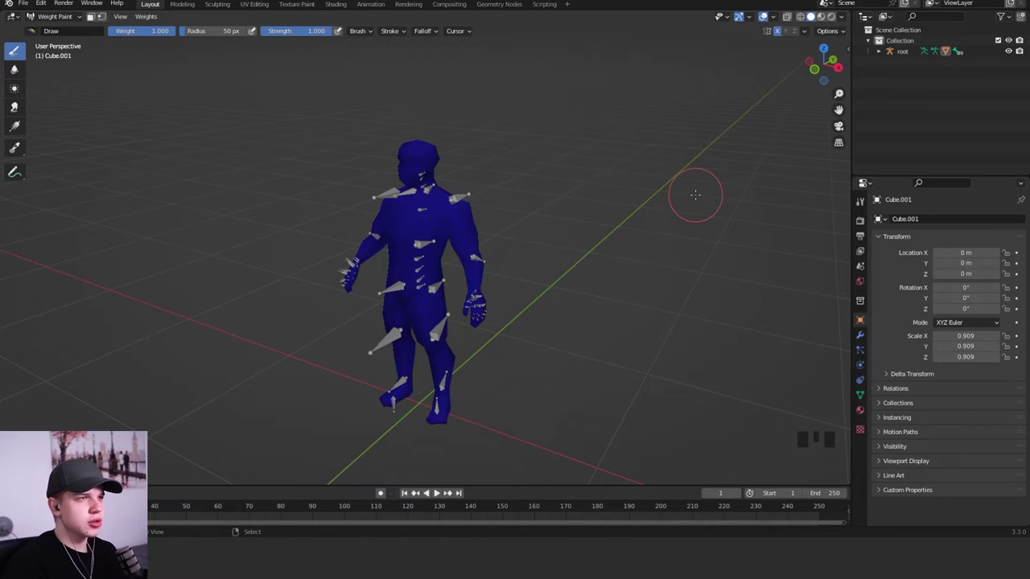
- Show the body mesh's vertex groups and enlarge their list to display more entries at once
{"action": "left_click", "coordinate": [859, 395]}
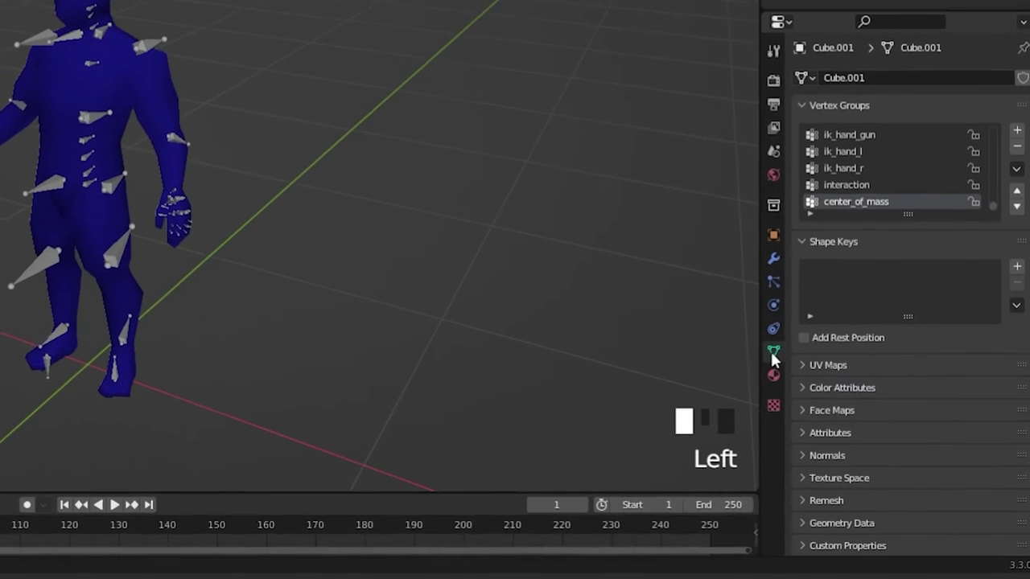
{"action": "left_click_drag", "start_coordinate": [837, 4], "coordinate": [837, 0]}
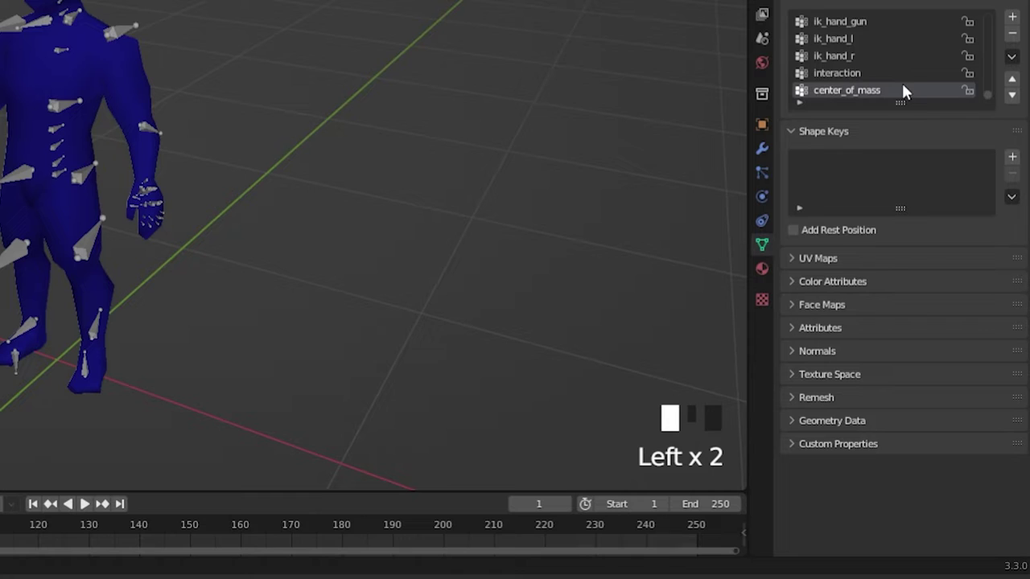
{"action": "left_click_drag", "start_coordinate": [902, 104], "coordinate": [900, 394]}
- Browse the vertex groups, view the neck_02 weights, and make spine_03 the active group
{"action": "scroll", "coordinate": [877, 196], "scroll_direction": "down", "scroll_amount": 1}
{"action": "scroll", "coordinate": [875, 193], "scroll_direction": "up", "scroll_amount": 20}
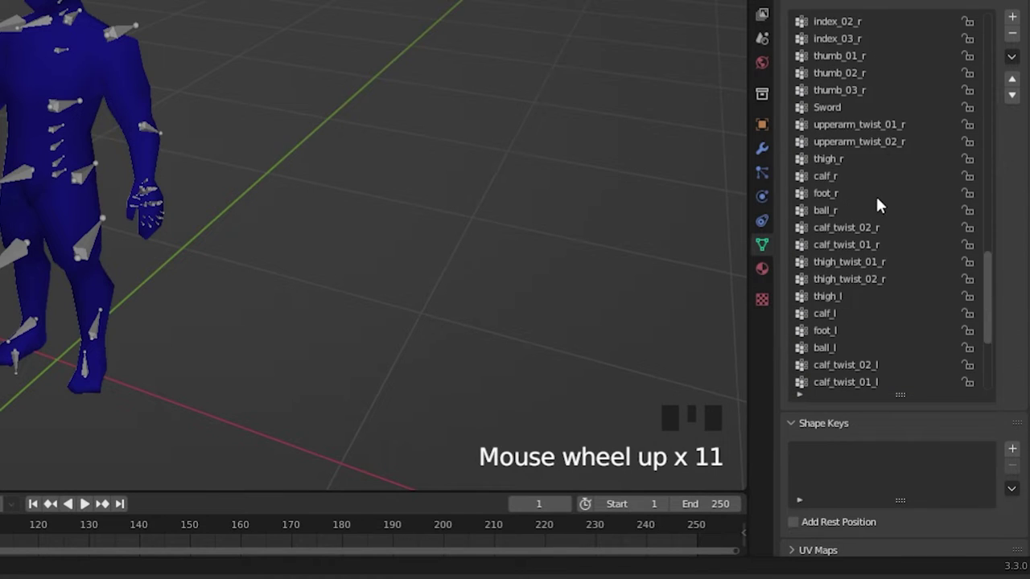
{"action": "scroll", "coordinate": [874, 203], "scroll_direction": "up", "scroll_amount": 20}
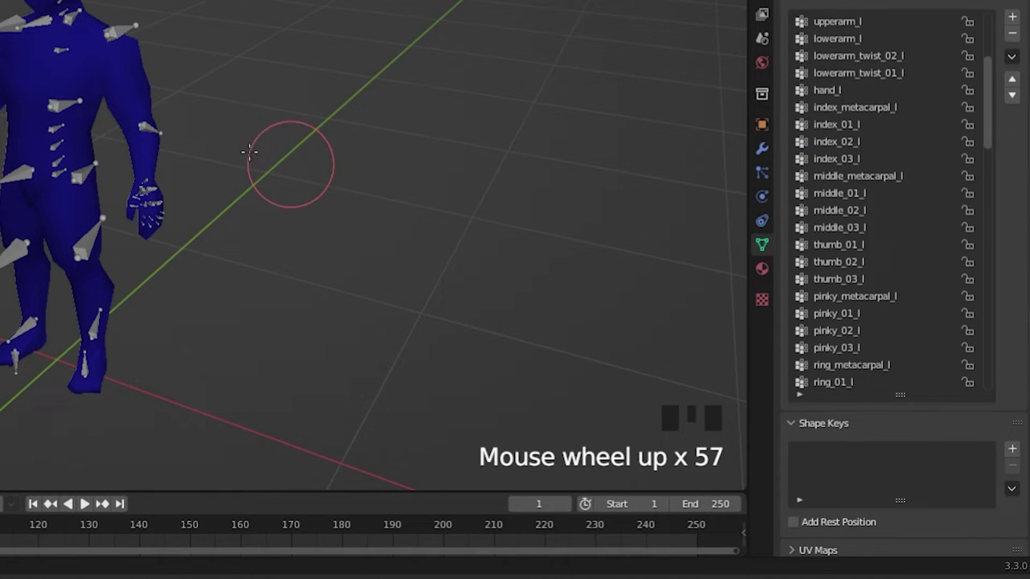
{"action": "scroll", "coordinate": [851, 169], "scroll_direction": "up", "scroll_amount": 10}
{"action": "left_click", "coordinate": [838, 139]}
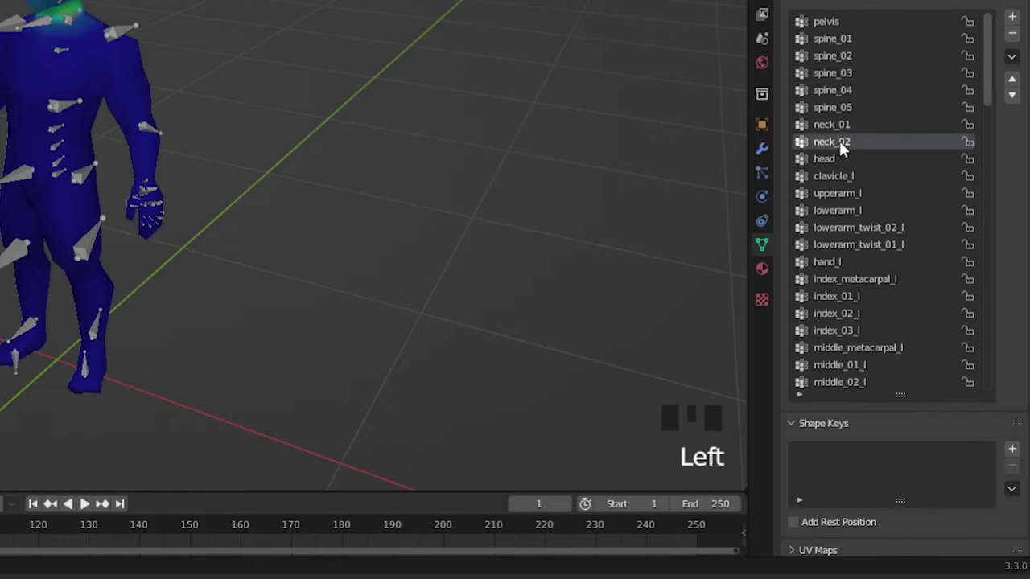
{"action": "left_click", "coordinate": [838, 138]}
{"action": "left_click", "coordinate": [889, 154]}
{"action": "scroll", "coordinate": [229, 168], "scroll_direction": "up", "scroll_amount": 3}
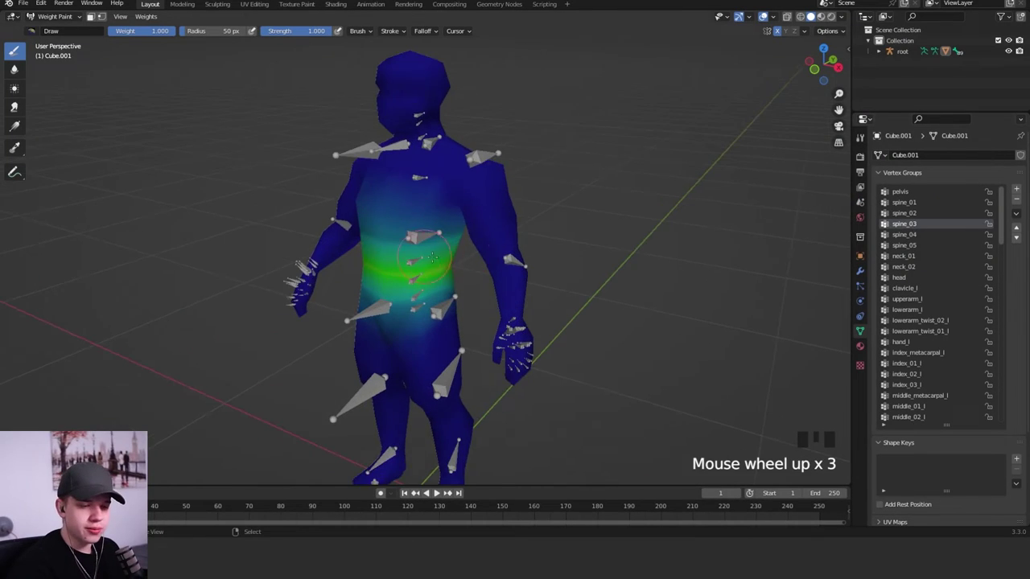
{"action": "middle_click_drag", "start_coordinate": [432, 256], "coordinate": [456, 257]}
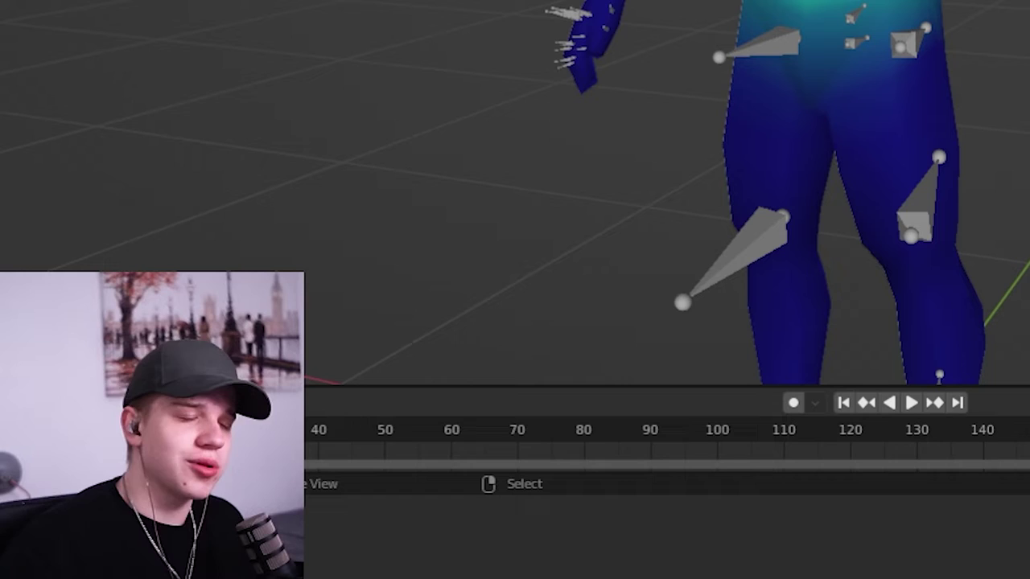
- Choose the Subtract weight brush and set its radius to 115 px
{"action": "scroll", "coordinate": [667, 192], "scroll_direction": "up", "scroll_amount": 4}
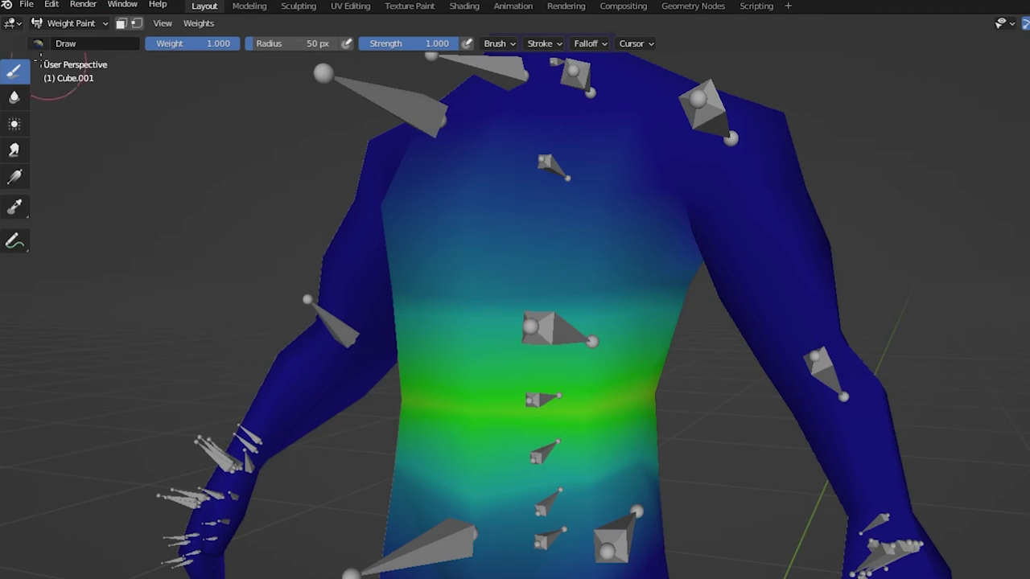
{"action": "left_click", "coordinate": [38, 43]}
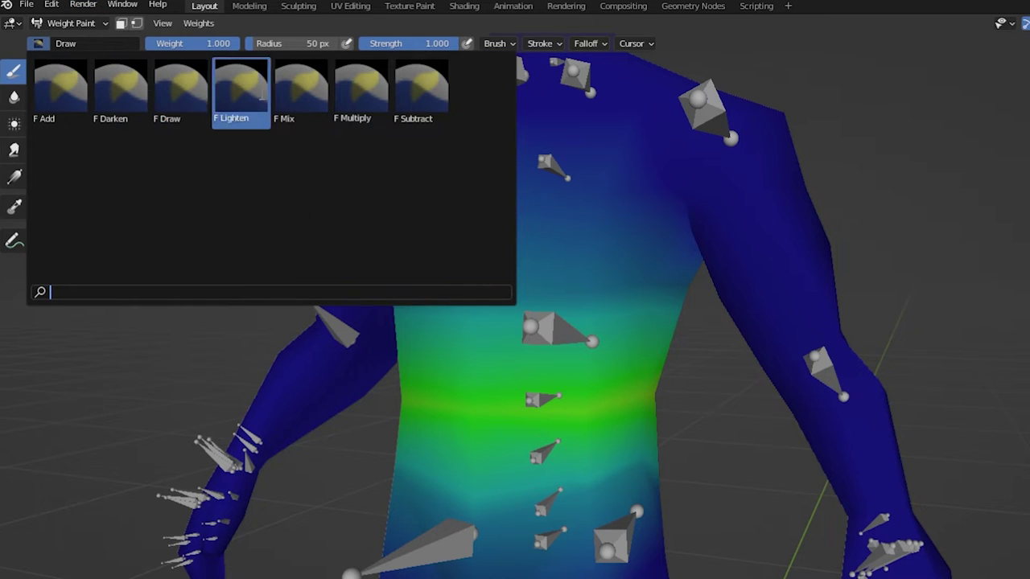
{"action": "left_click", "coordinate": [422, 90]}
{"action": "key", "text": "f"}
{"action": "left_click", "coordinate": [611, 345]}
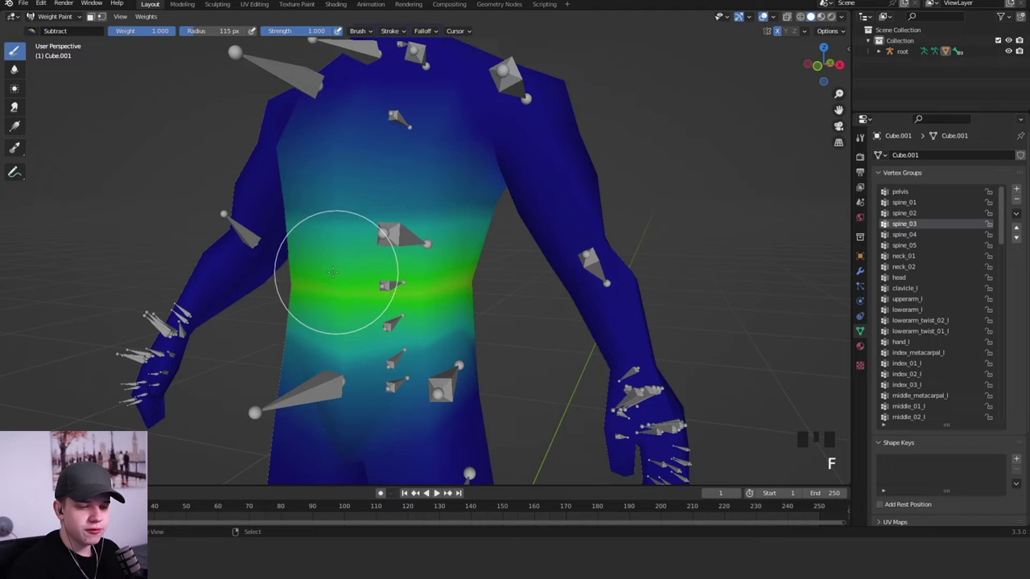
- Try subtracting spine_03 weight with strokes across the waist, and undo the strokes
{"action": "left_click_drag", "start_coordinate": [467, 383], "coordinate": [725, 374]}
{"action": "key", "text": "ctrl+z"}
{"action": "left_click_drag", "start_coordinate": [306, 264], "coordinate": [552, 271]}
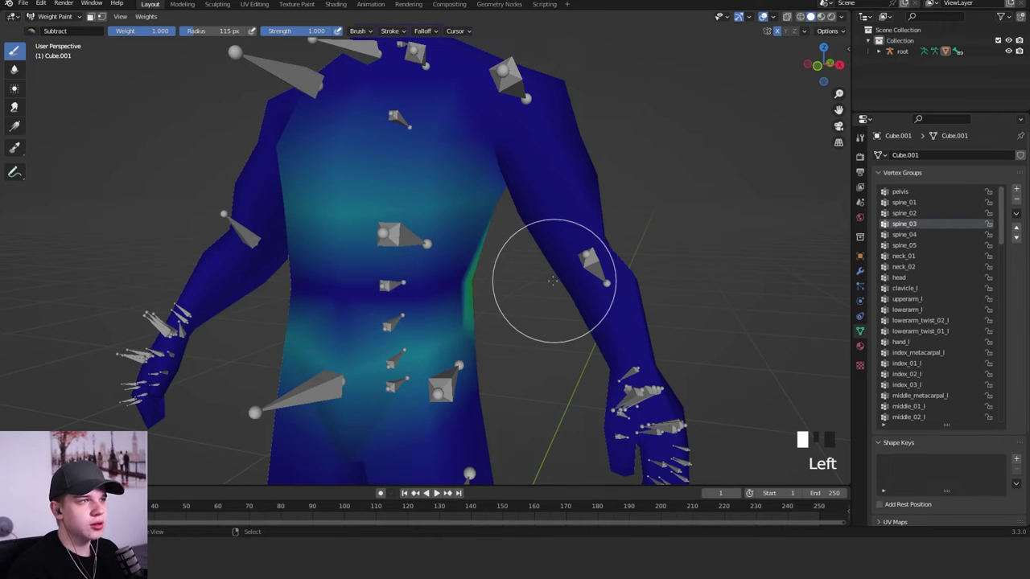
{"action": "key", "text": "ctrl+z"}
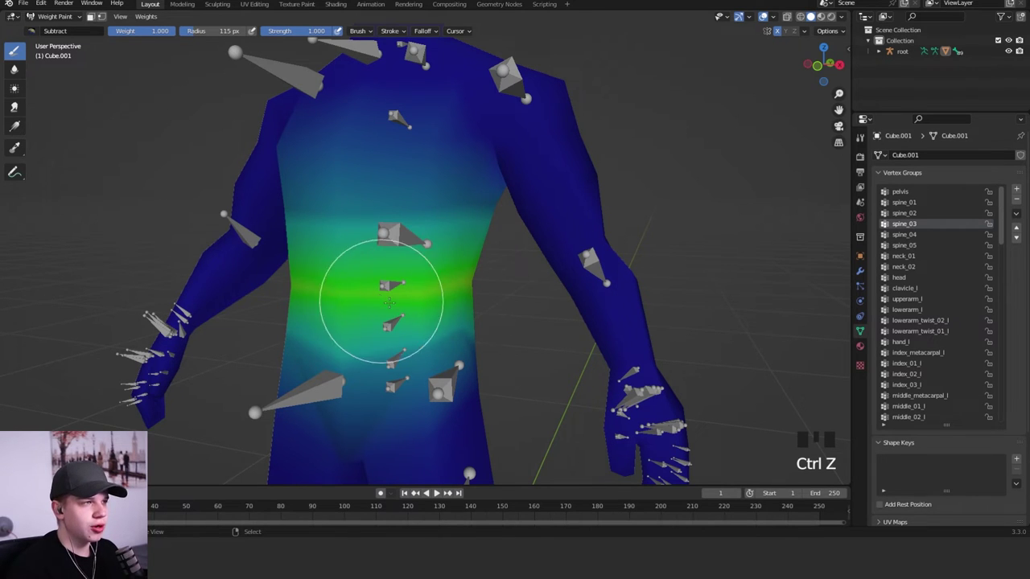
- Switch to the Draw brush and try a full-strength stroke across the waist, undoing that stroke
{"action": "left_click", "coordinate": [32, 31]}
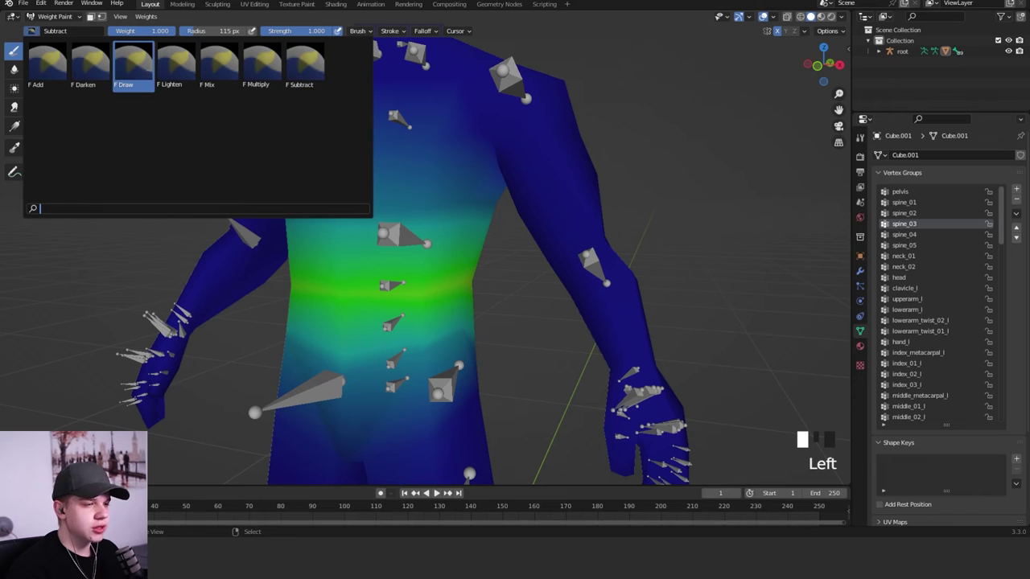
{"action": "left_click", "coordinate": [133, 65]}
{"action": "left_click_drag", "start_coordinate": [305, 287], "coordinate": [526, 280]}
{"action": "key", "text": "ctrl+z"}
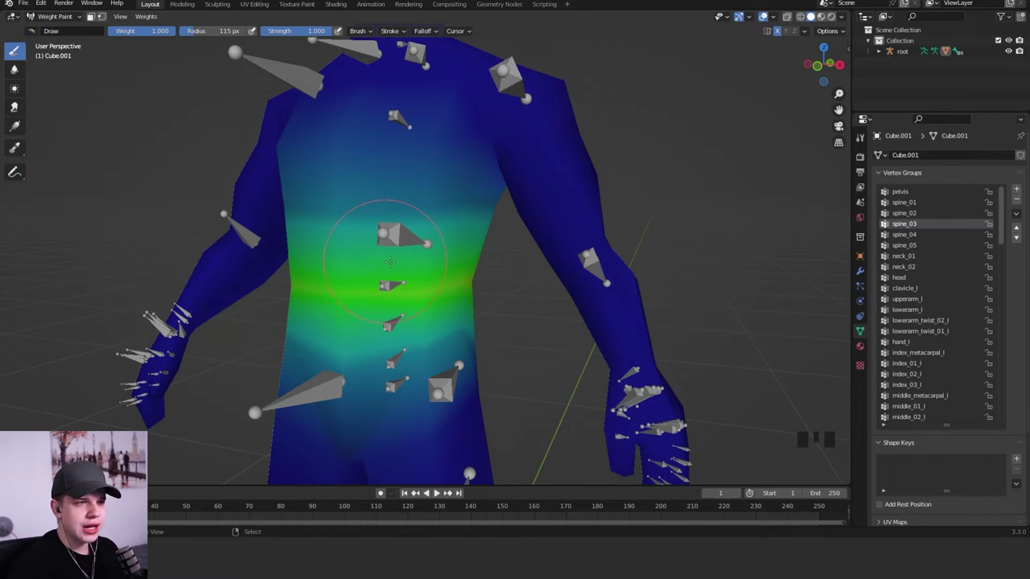
- Lower the Draw brush strength to 0.055 and lightly paint extra spine_03 weight across the waist
{"action": "key", "text": "shift+f"}
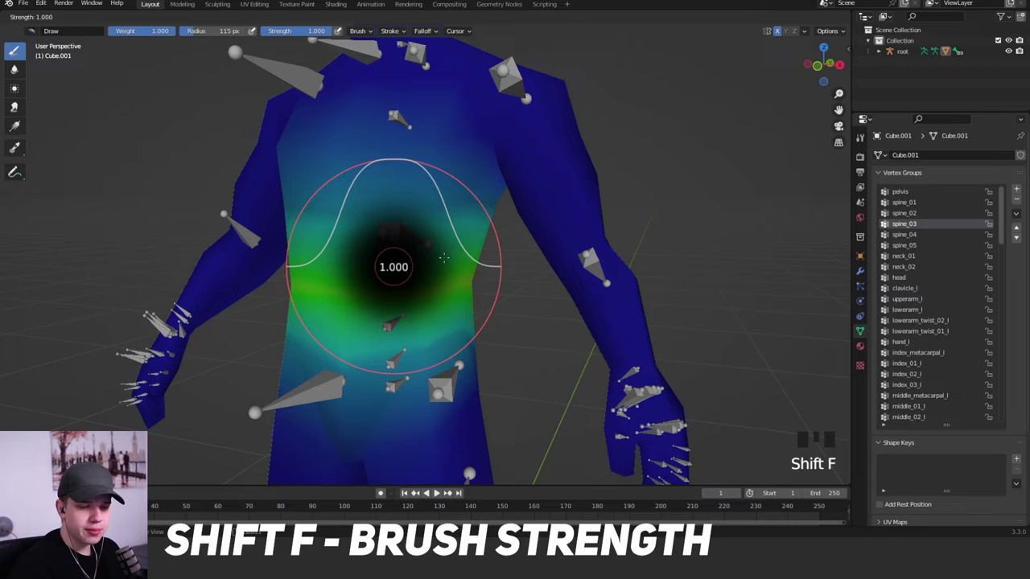
{"action": "left_click", "coordinate": [396, 267]}
{"action": "mouse_move", "coordinate": [338, 275]}
{"action": "left_mouse_down"}
{"action": "mouse_move", "coordinate": [364, 288]}
{"action": "mouse_move", "coordinate": [351, 291]}
{"action": "mouse_move", "coordinate": [373, 290]}
{"action": "left_mouse_up"}
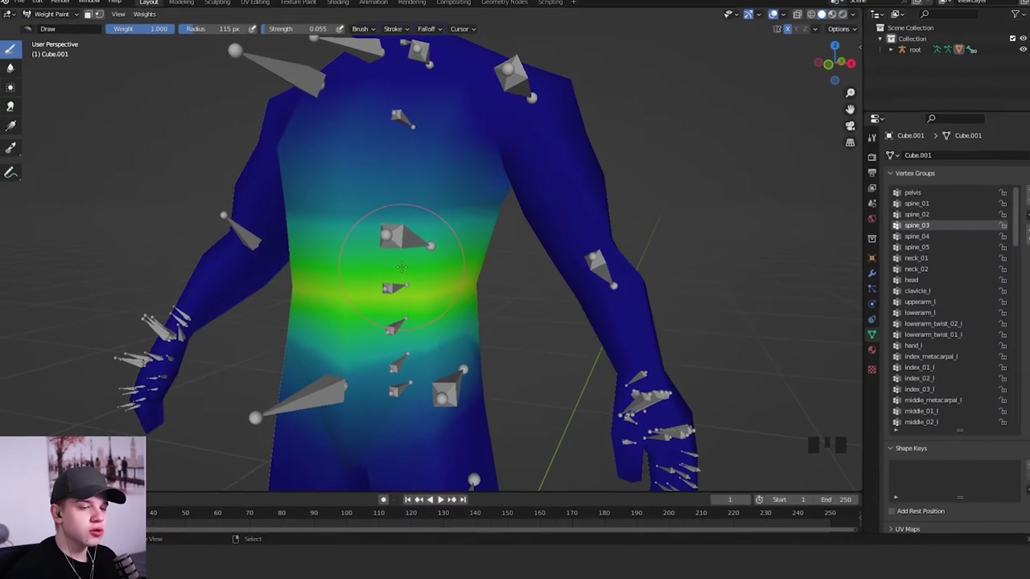
- Test a 500 px brush on the torso, undo its stroke, and set the brush radius to 61 px
{"action": "key", "text": "f"}
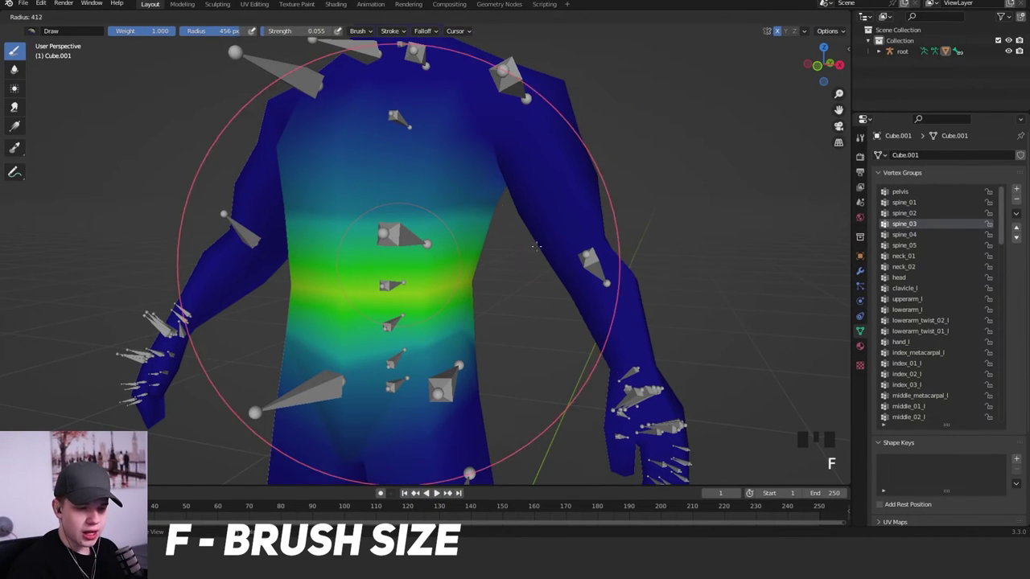
{"action": "left_click_drag", "start_coordinate": [612, 226], "coordinate": [397, 328]}
{"action": "key", "text": "ctrl+z"}
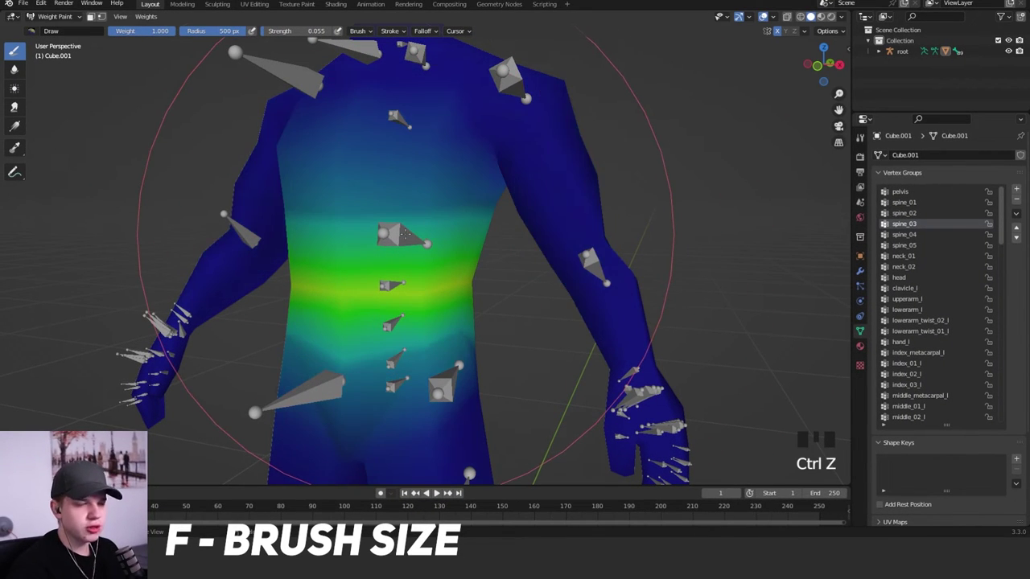
{"action": "key", "text": "f"}
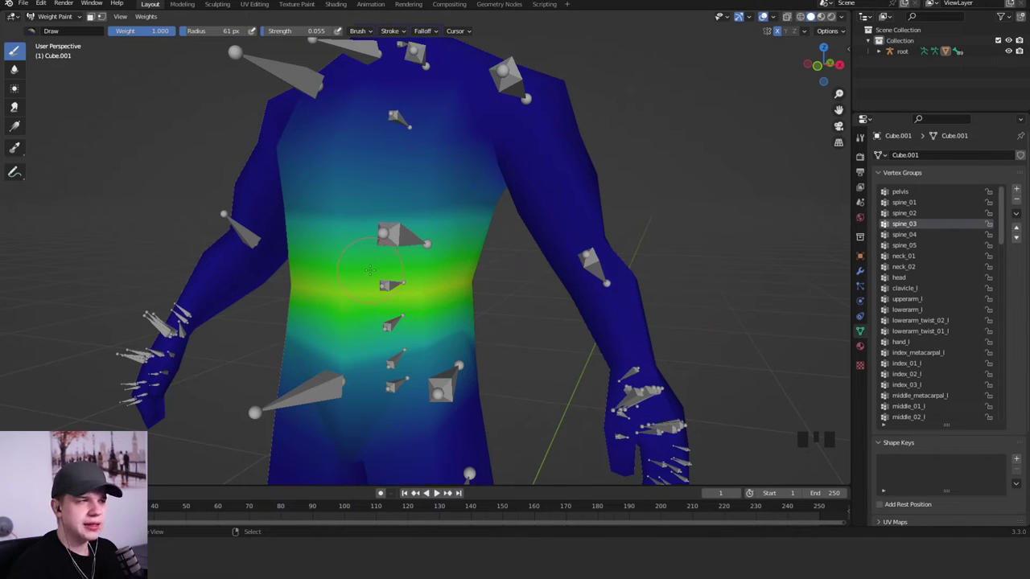
- Switch the viewport shading to wireframe so the mesh edges show over the painted weights
{"action": "scroll", "coordinate": [369, 271], "scroll_direction": "down", "scroll_amount": 2}
{"action": "middle_click_drag", "start_coordinate": [369, 270], "coordinate": [388, 255]}
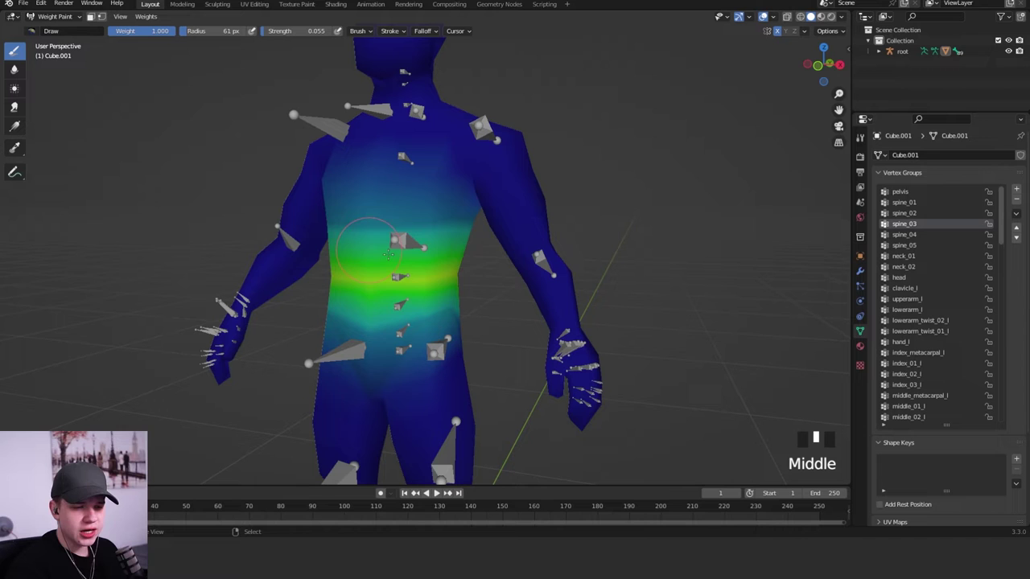
{"action": "key", "text": "z"}
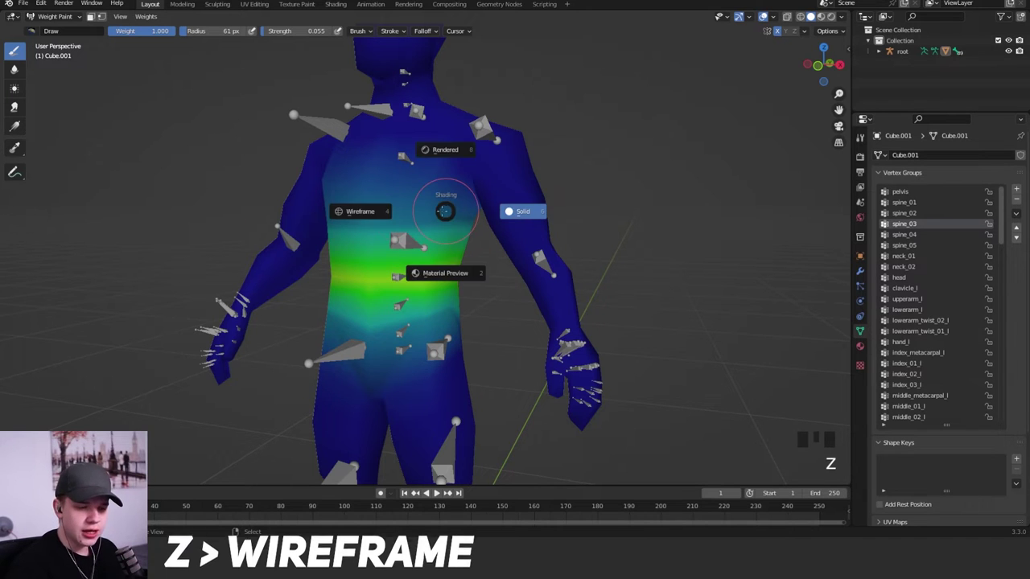
{"action": "left_click", "coordinate": [354, 211]}
{"action": "scroll", "coordinate": [510, 202], "scroll_direction": "down", "scroll_amount": 4}
{"action": "scroll", "coordinate": [469, 119], "scroll_direction": "up", "scroll_amount": 3}
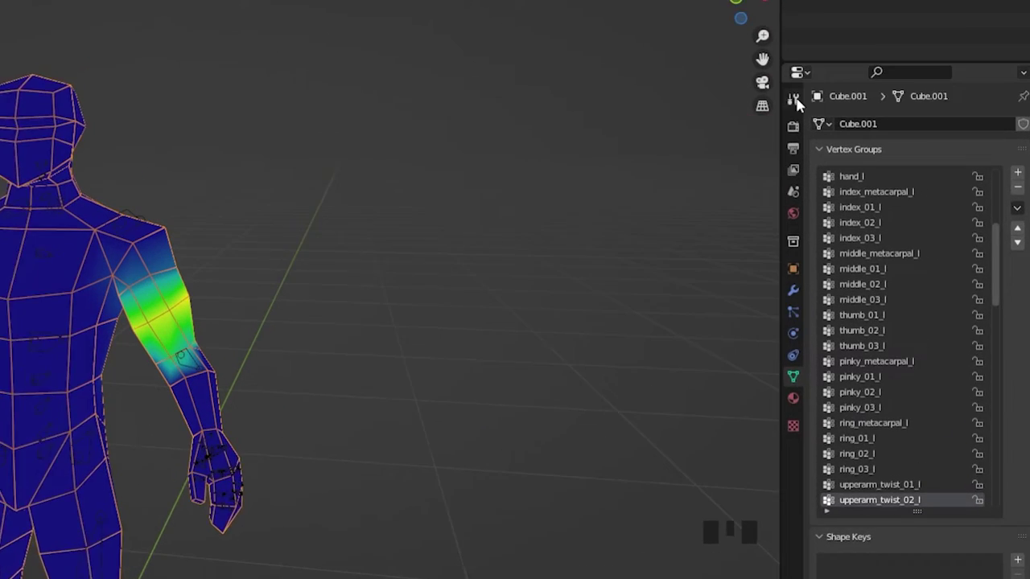
- Open the Draw brush's symmetry settings to check vertex group mirroring, and examine the weights on the left upper arm
{"action": "left_click", "coordinate": [856, 139]}
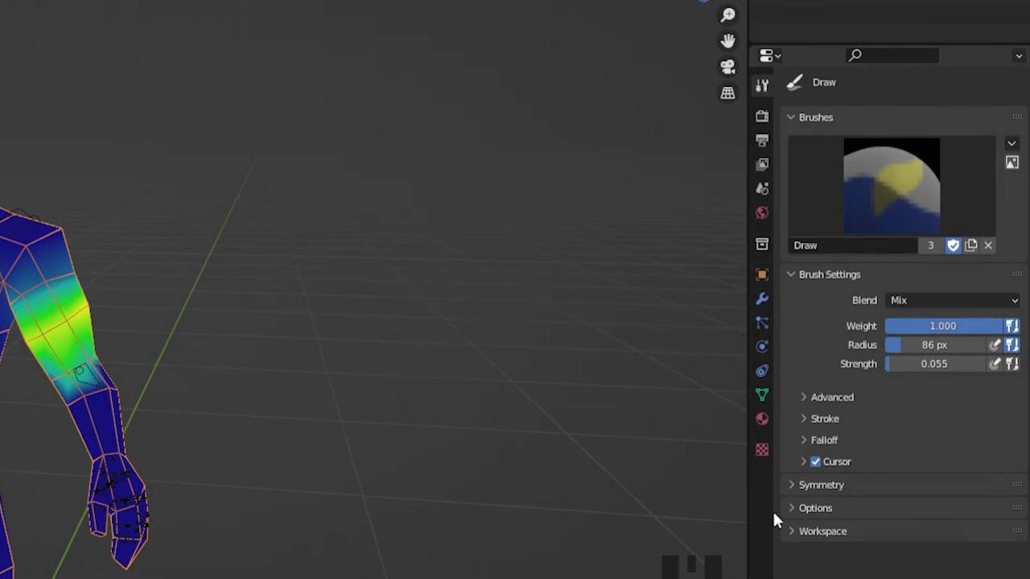
{"action": "left_click", "coordinate": [816, 485]}
{"action": "scroll", "coordinate": [935, 461], "scroll_direction": "down", "scroll_amount": 5}
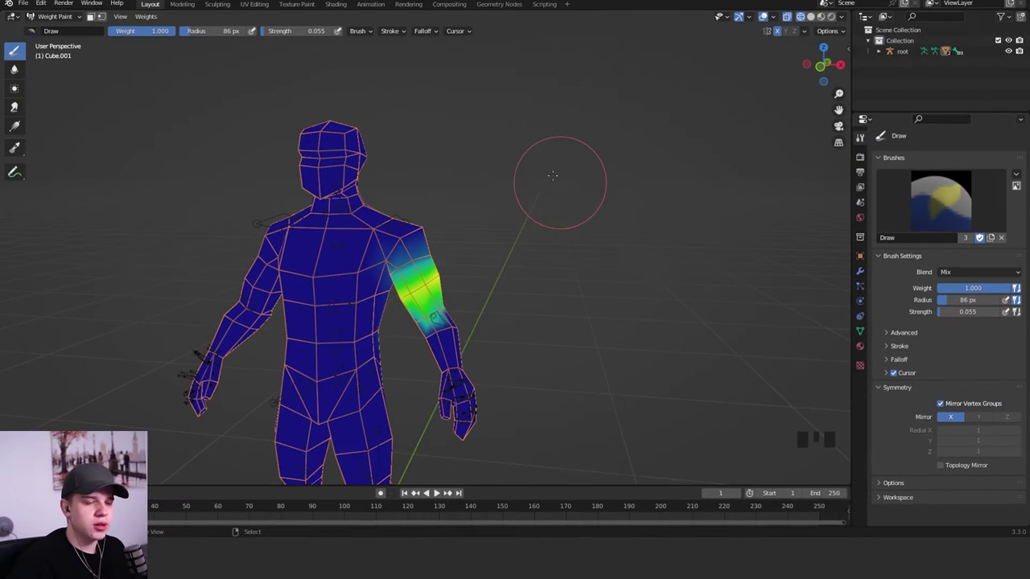
{"action": "middle_click_drag", "start_coordinate": [578, 187], "coordinate": [603, 184]}
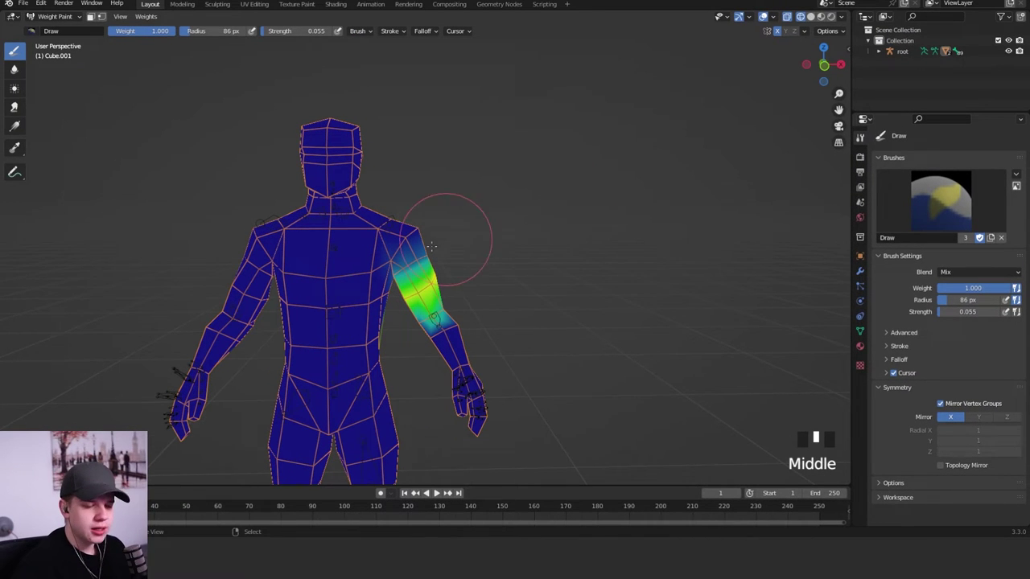
{"action": "scroll", "coordinate": [451, 230], "scroll_direction": "up", "scroll_amount": 3}
{"action": "middle_click_drag", "start_coordinate": [437, 322], "coordinate": [454, 307], "text": "shift"}
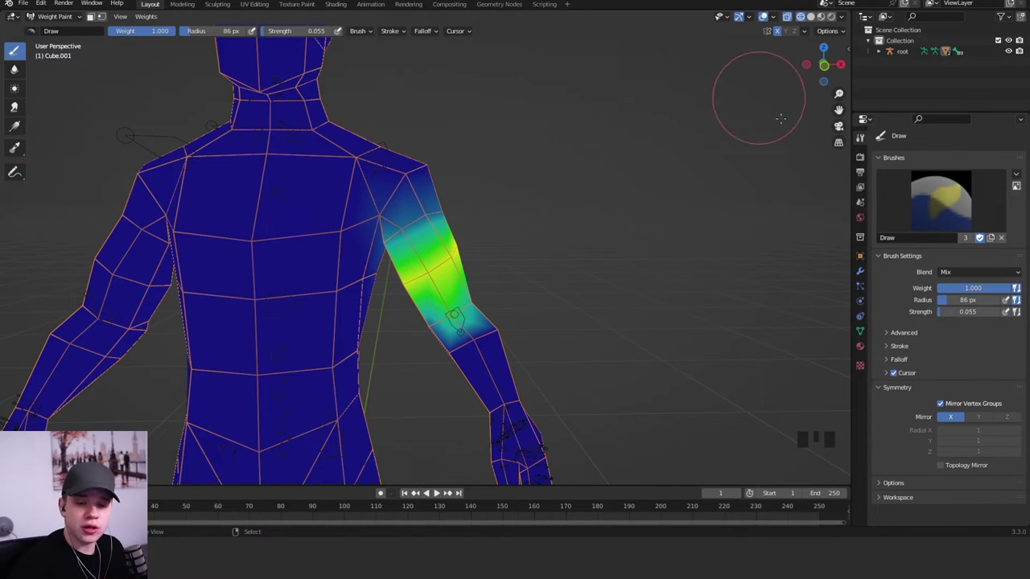
- Make lowerarm_twist_02_r the active vertex group and paint the right forearm with the Draw brush at 150 px radius and 0.055 strength
{"action": "left_click", "coordinate": [860, 334]}
{"action": "scroll", "coordinate": [961, 306], "scroll_direction": "down", "scroll_amount": 16}
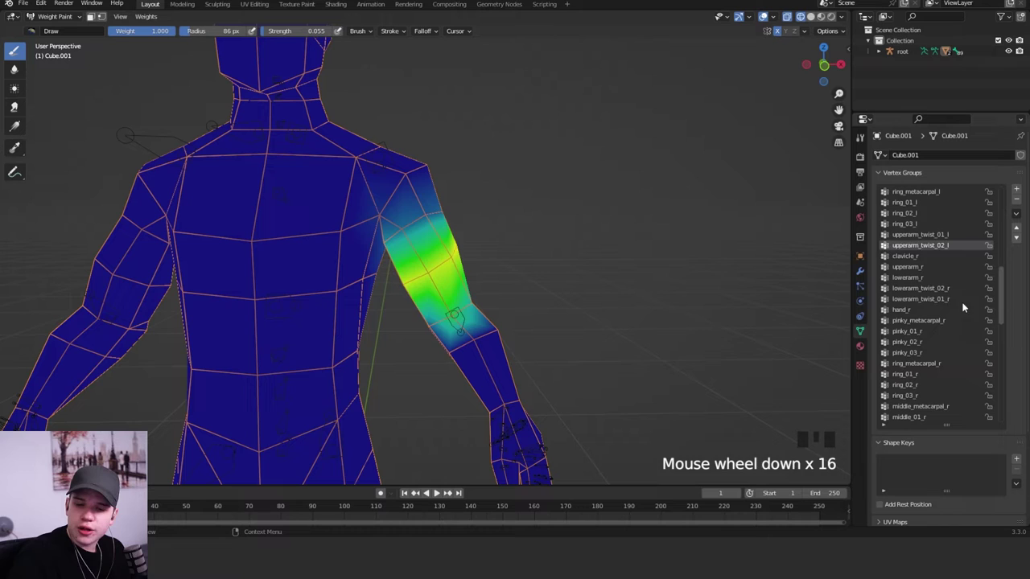
{"action": "left_click", "coordinate": [944, 301]}
{"action": "left_click", "coordinate": [943, 289]}
{"action": "left_click", "coordinate": [944, 299]}
{"action": "scroll", "coordinate": [957, 315], "scroll_direction": "up", "scroll_amount": 5}
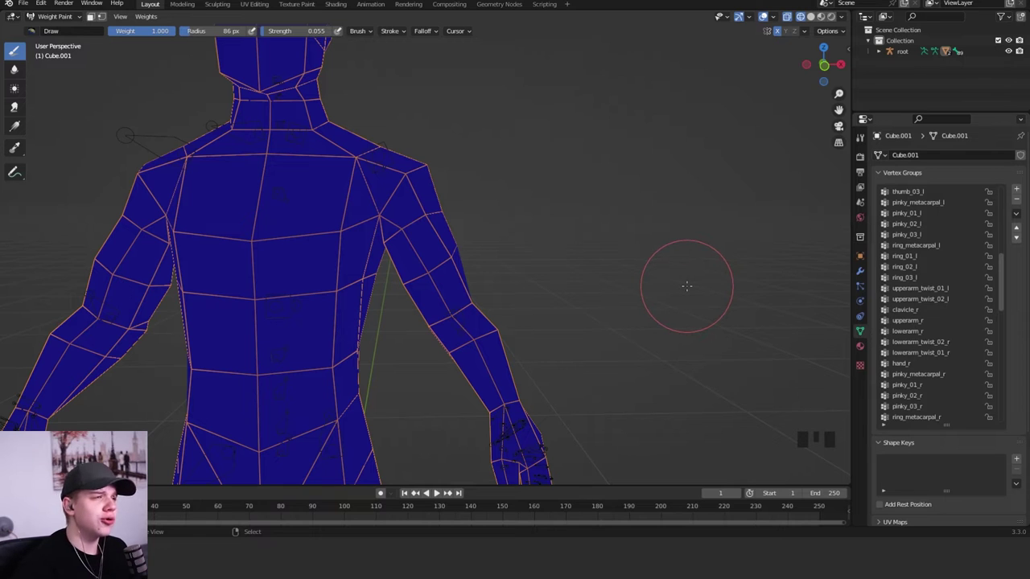
{"action": "left_click", "coordinate": [944, 345]}
{"action": "mouse_move", "coordinate": [207, 311]}
{"action": "middle_mouse_down", "text": "shift"}
{"action": "mouse_move", "coordinate": [437, 276]}
{"action": "mouse_move", "coordinate": [494, 326]}
{"action": "middle_mouse_up", "text": "shift"}
{"action": "middle_click_drag", "start_coordinate": [495, 326], "coordinate": [447, 298], "text": "shift"}
{"action": "scroll", "coordinate": [281, 255], "scroll_direction": "up", "scroll_amount": 3}
{"action": "left_click", "coordinate": [280, 255]}
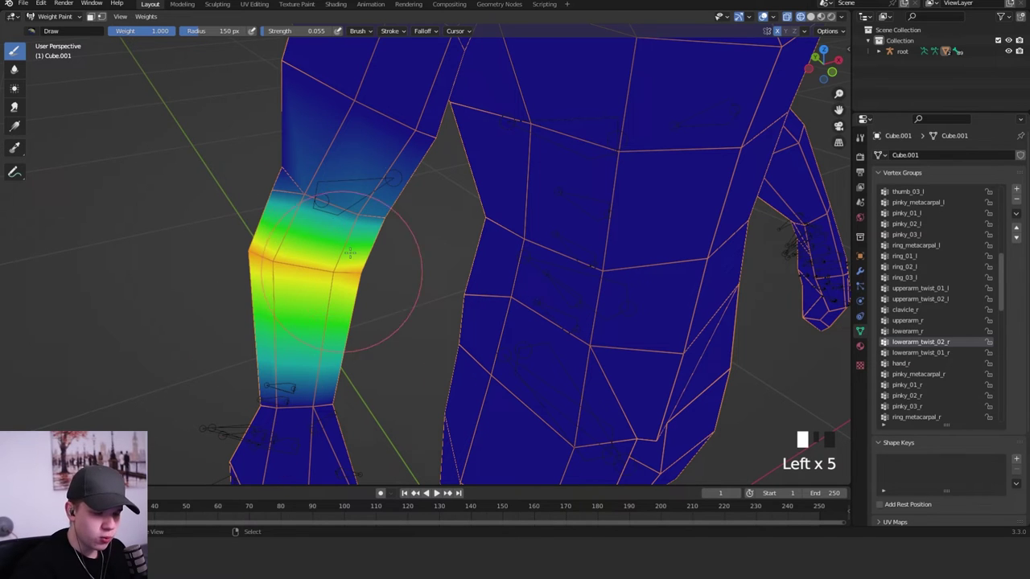
{"action": "scroll", "coordinate": [382, 136], "scroll_direction": "down", "scroll_amount": 3}
{"action": "middle_click_drag", "start_coordinate": [382, 135], "coordinate": [931, 297]}
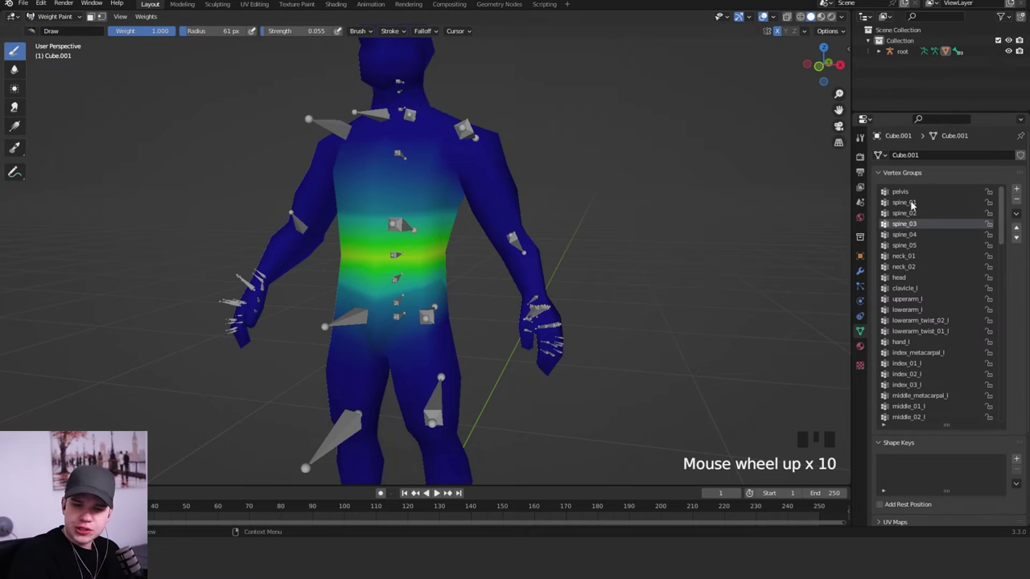
{"action": "scroll", "coordinate": [914, 224], "scroll_direction": "down", "scroll_amount": 17}
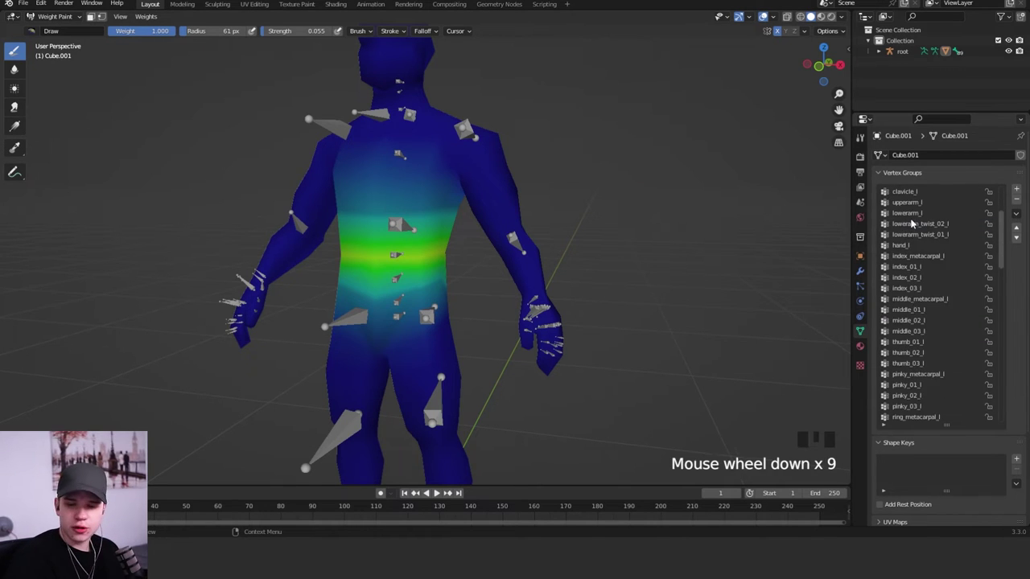
{"action": "scroll", "coordinate": [914, 224], "scroll_direction": "down", "scroll_amount": 8}
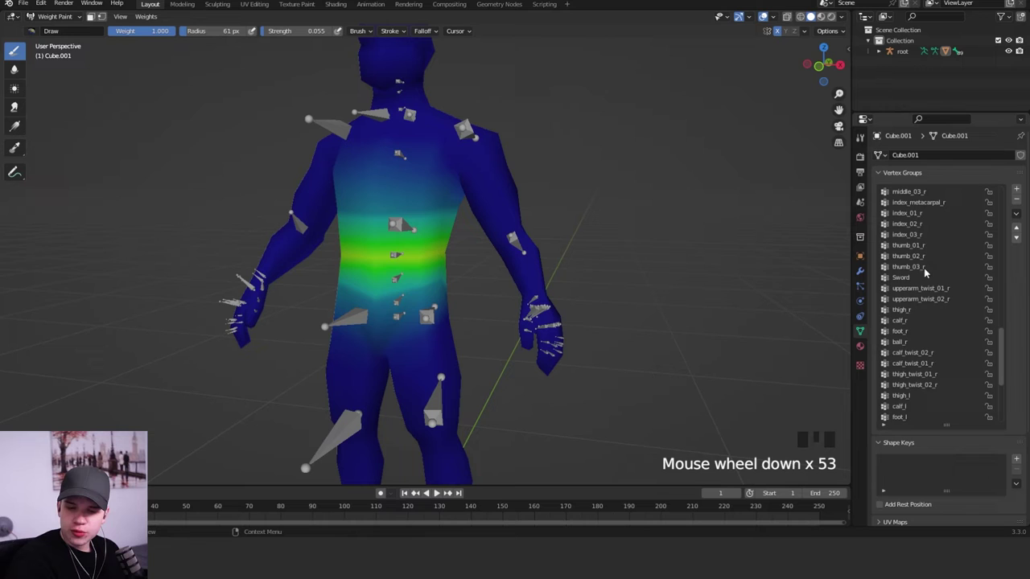
{"action": "middle_click_drag", "start_coordinate": [502, 288], "coordinate": [519, 266]}
{"action": "middle_click_drag", "start_coordinate": [521, 160], "coordinate": [489, 174]}
- Put the root armature in pose mode and rotate the upperarm_l bone from the front view to raise the arm nearly horizontal
{"action": "key", "text": "KP_1"}
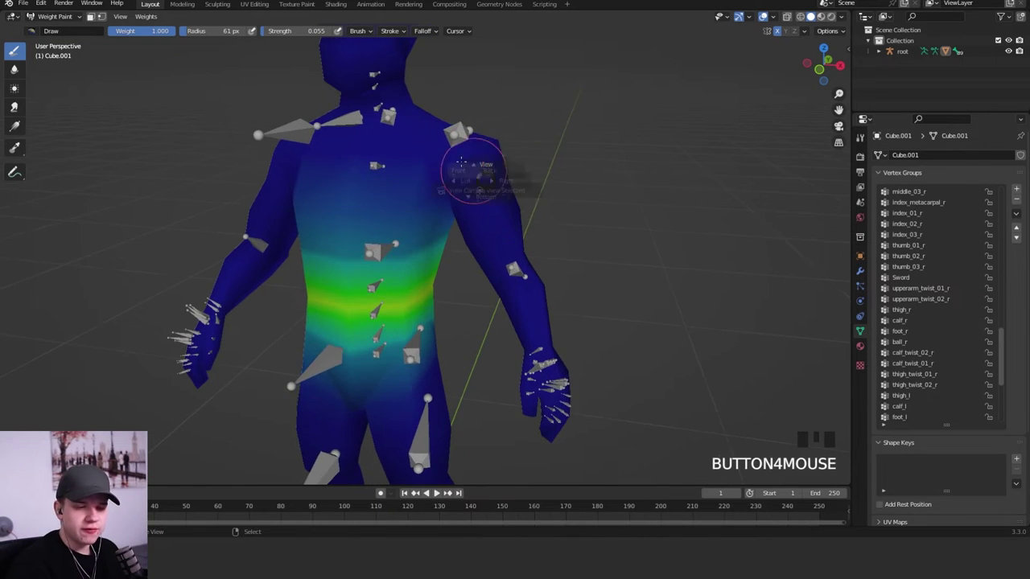
{"action": "key", "text": "ctrl+Tab"}
{"action": "right_click", "coordinate": [442, 140]}
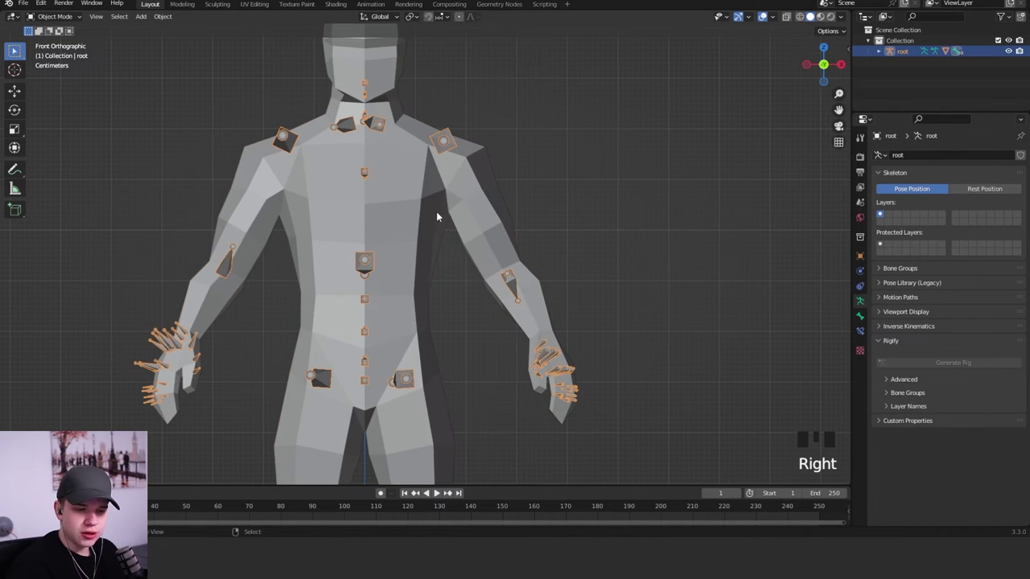
{"action": "key", "text": "ctrl+Tab"}
{"action": "key", "text": "r"}
{"action": "left_click", "coordinate": [582, 139]}
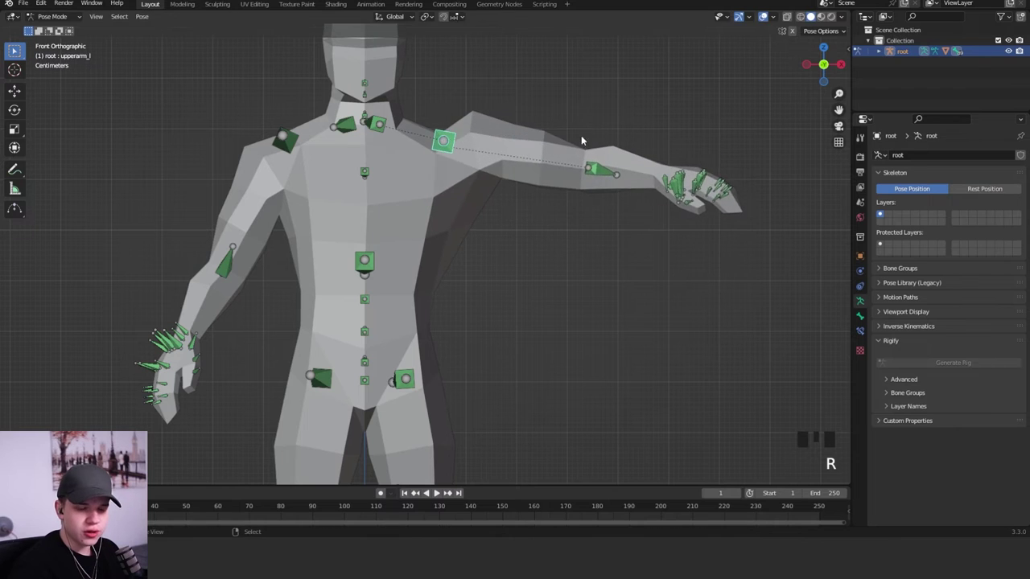
- Return to weight painting the body mesh in wireframe shading and set the brush radius to 124 px
{"action": "key", "text": "ctrl+Tab"}
{"action": "right_click", "coordinate": [465, 172]}
{"action": "key", "text": "ctrl+Tab"}
{"action": "middle_click_drag", "start_coordinate": [464, 170], "coordinate": [437, 138], "text": "shift"}
{"action": "scroll", "coordinate": [539, 183], "scroll_direction": "down", "scroll_amount": 2}
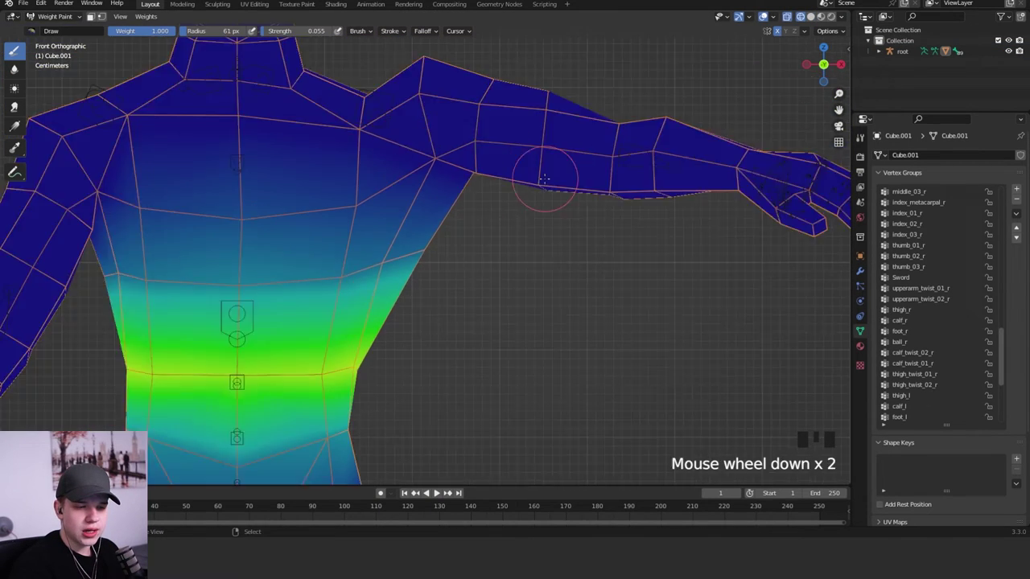
{"action": "middle_click_drag", "start_coordinate": [540, 184], "coordinate": [542, 161]}
{"action": "key", "text": "f"}
- Make upperarm_twist_01_l the active vertex group and examine its weights around the raised left shoulder and armpit
{"action": "scroll", "coordinate": [917, 240], "scroll_direction": "up", "scroll_amount": 20}
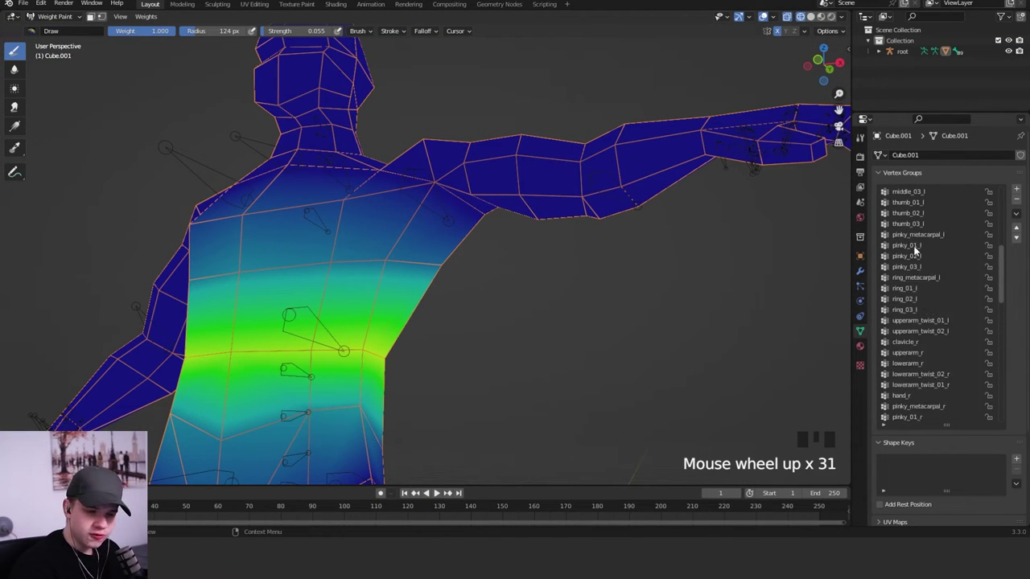
{"action": "scroll", "coordinate": [914, 240], "scroll_direction": "up", "scroll_amount": 20}
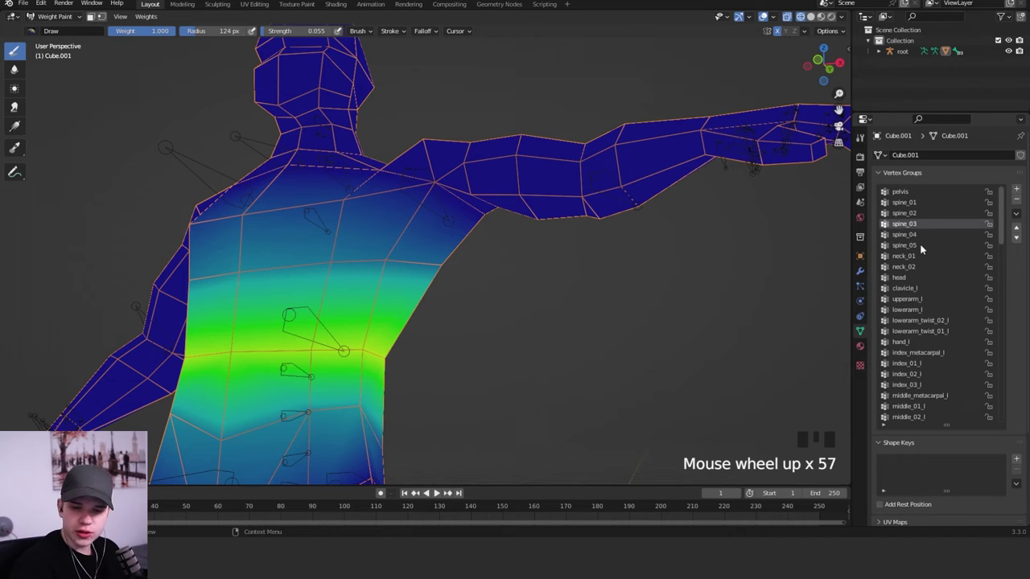
{"action": "middle_click_drag", "start_coordinate": [595, 286], "coordinate": [557, 258]}
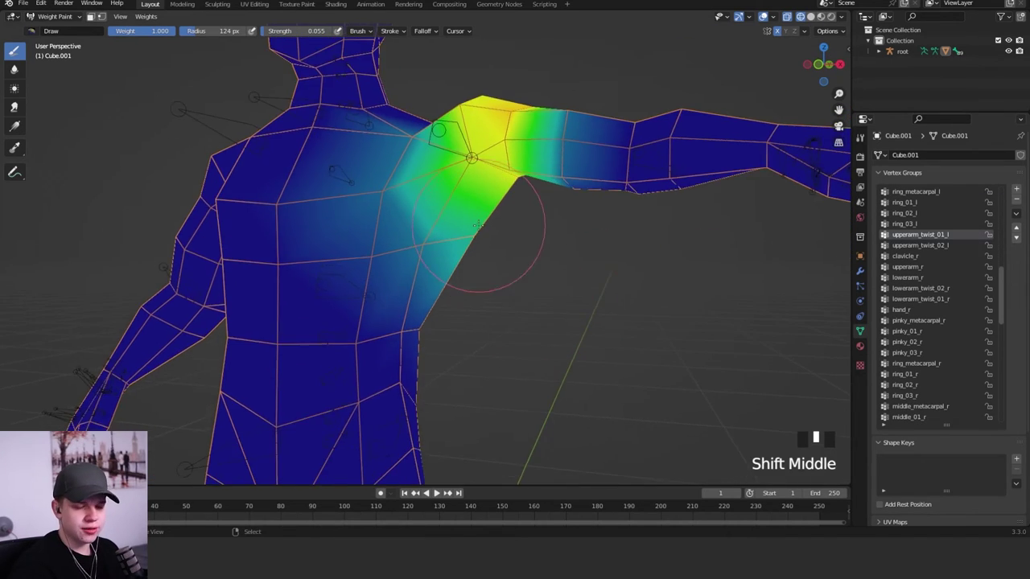
{"action": "middle_click_drag", "start_coordinate": [483, 238], "coordinate": [515, 228]}
{"action": "scroll", "coordinate": [357, 241], "scroll_direction": "up", "scroll_amount": 1}
{"action": "scroll", "coordinate": [361, 242], "scroll_direction": "down", "scroll_amount": 4}
{"action": "key", "text": "KP_1"}
{"action": "scroll", "coordinate": [385, 237], "scroll_direction": "up", "scroll_amount": 1}
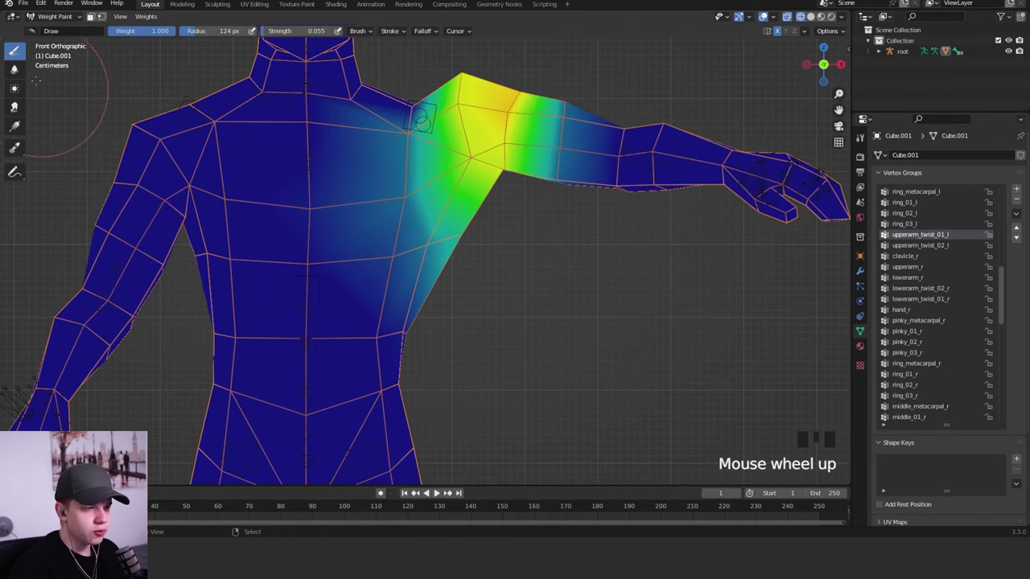
- Remove upperarm_twist_01_l weight from the torso side below the left armpit using the Subtract brush at full strength
{"action": "left_click", "coordinate": [31, 31]}
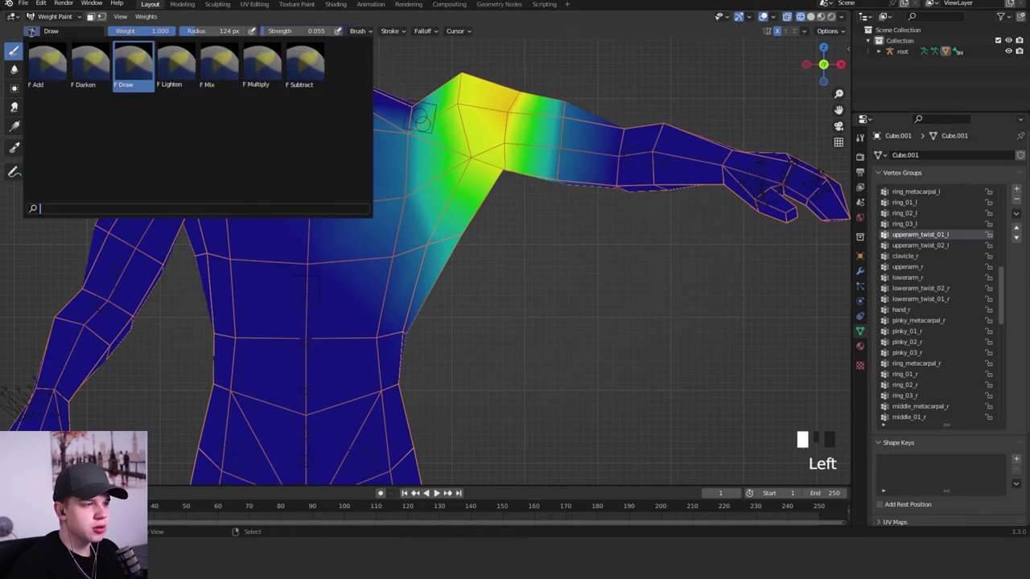
{"action": "left_click", "coordinate": [307, 68]}
{"action": "middle_click_drag", "start_coordinate": [579, 227], "coordinate": [411, 232]}
{"action": "left_click_drag", "start_coordinate": [411, 233], "coordinate": [467, 241]}
{"action": "middle_click_drag", "start_coordinate": [467, 241], "coordinate": [378, 258]}
{"action": "left_click_drag", "start_coordinate": [394, 260], "coordinate": [436, 256]}
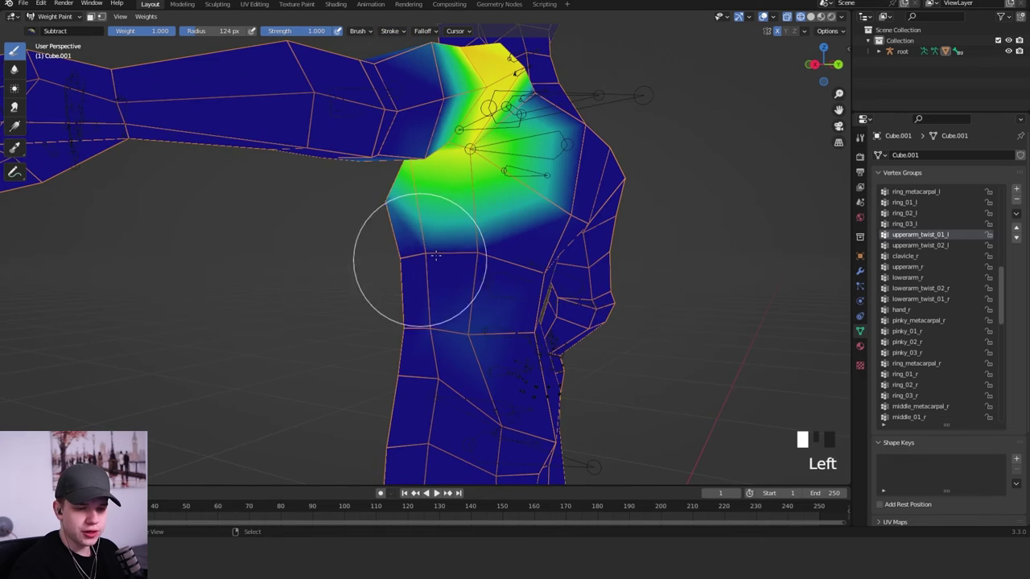
{"action": "middle_click_drag", "start_coordinate": [435, 256], "coordinate": [483, 217]}
{"action": "key", "text": "KP_1"}
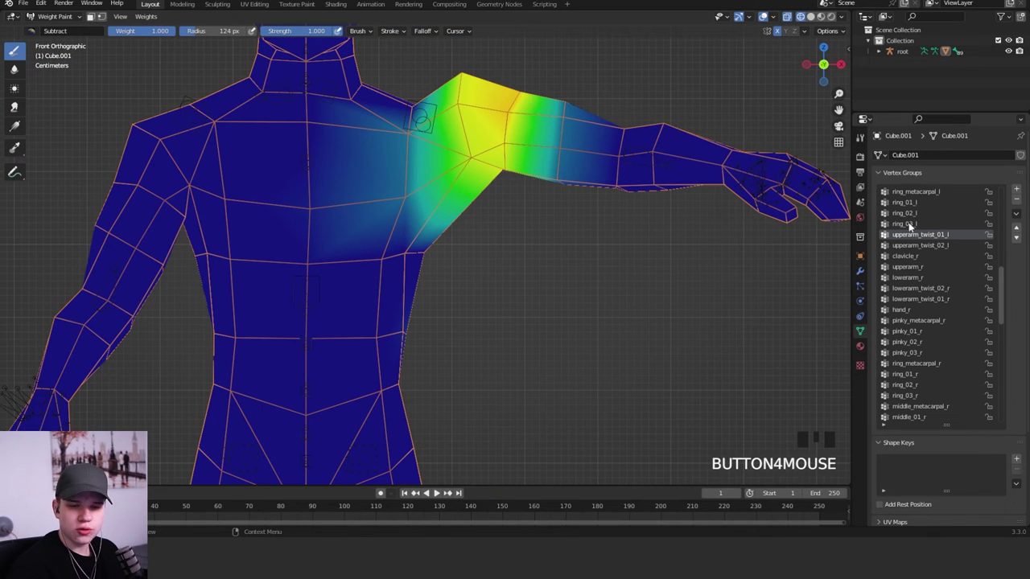
- Add spine_04 weight around the left armpit using the Draw brush at 61 px radius and 0.055 strength
{"action": "scroll", "coordinate": [909, 227], "scroll_direction": "up", "scroll_amount": 20}
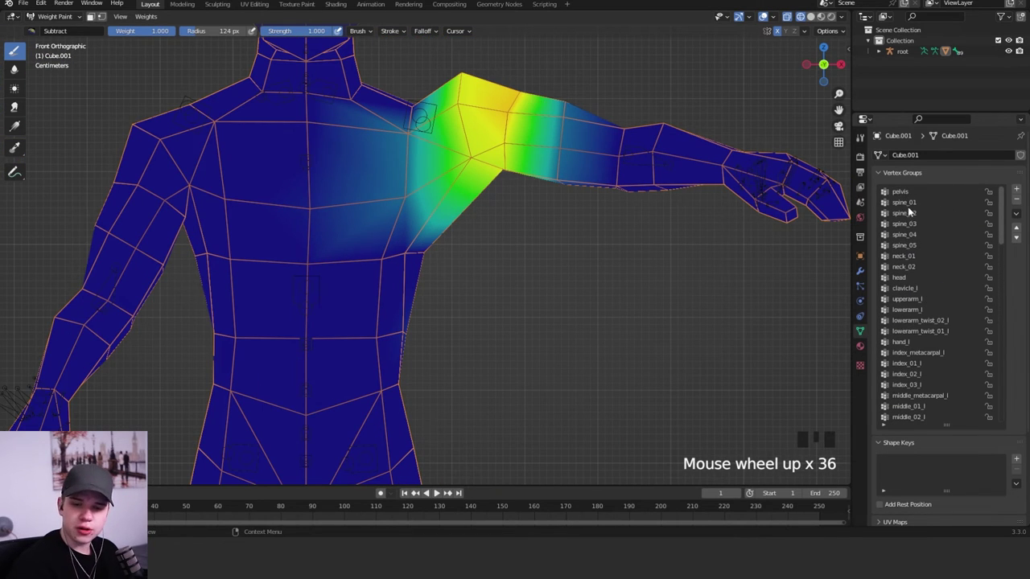
{"action": "left_click", "coordinate": [909, 213]}
{"action": "left_click", "coordinate": [903, 202]}
{"action": "left_click", "coordinate": [906, 224]}
{"action": "left_click", "coordinate": [917, 235]}
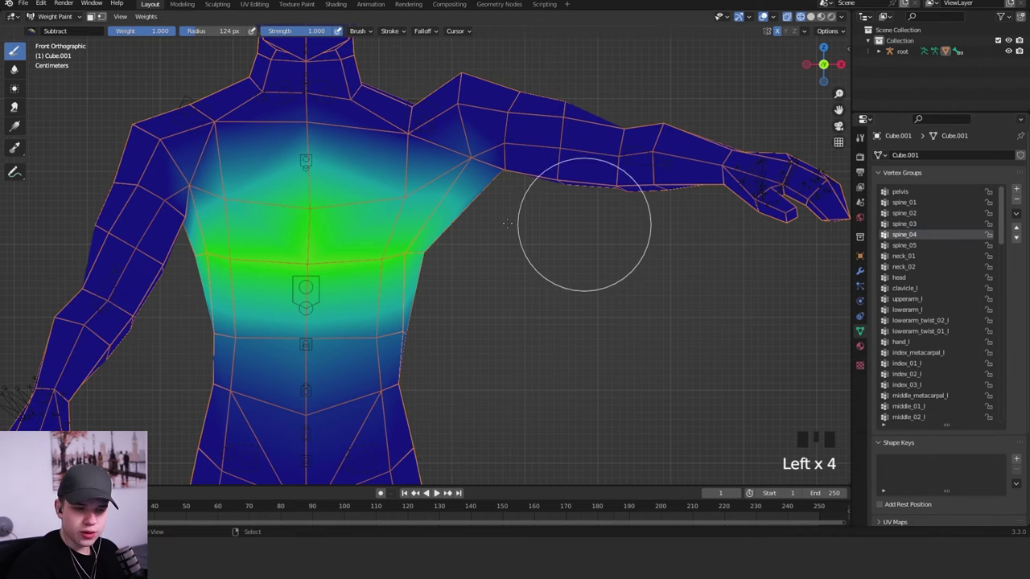
{"action": "left_click", "coordinate": [35, 31]}
{"action": "left_click", "coordinate": [135, 60]}
{"action": "mouse_move", "coordinate": [242, 242]}
{"action": "middle_mouse_down"}
{"action": "mouse_move", "coordinate": [338, 209]}
{"action": "mouse_move", "coordinate": [400, 153]}
{"action": "middle_mouse_up"}
{"action": "key", "text": "f"}
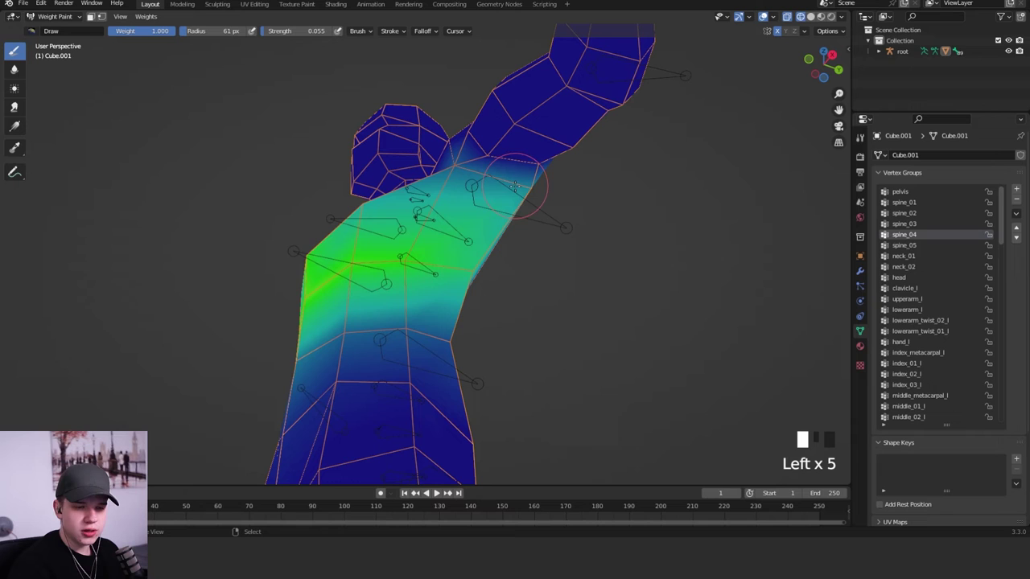
{"action": "key", "text": "KP_1"}
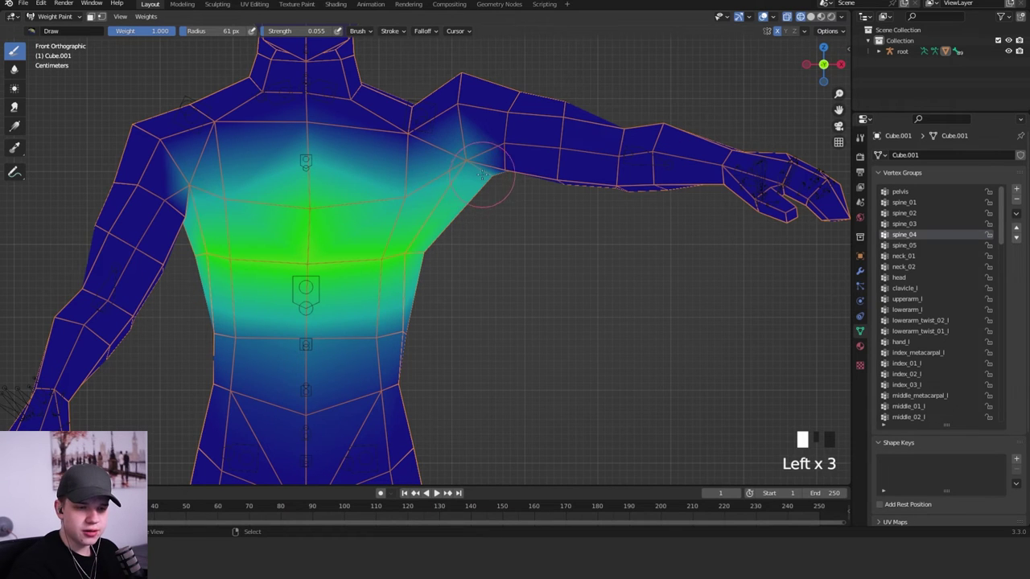
- Put the root armature back in pose mode and clear the rotation of all bones
{"action": "key", "text": "ctrl+Tab"}
{"action": "right_click", "coordinate": [432, 113]}
{"action": "right_click", "coordinate": [434, 104]}
{"action": "key", "text": "ctrl+Tab"}
{"action": "right_click", "coordinate": [423, 113]}
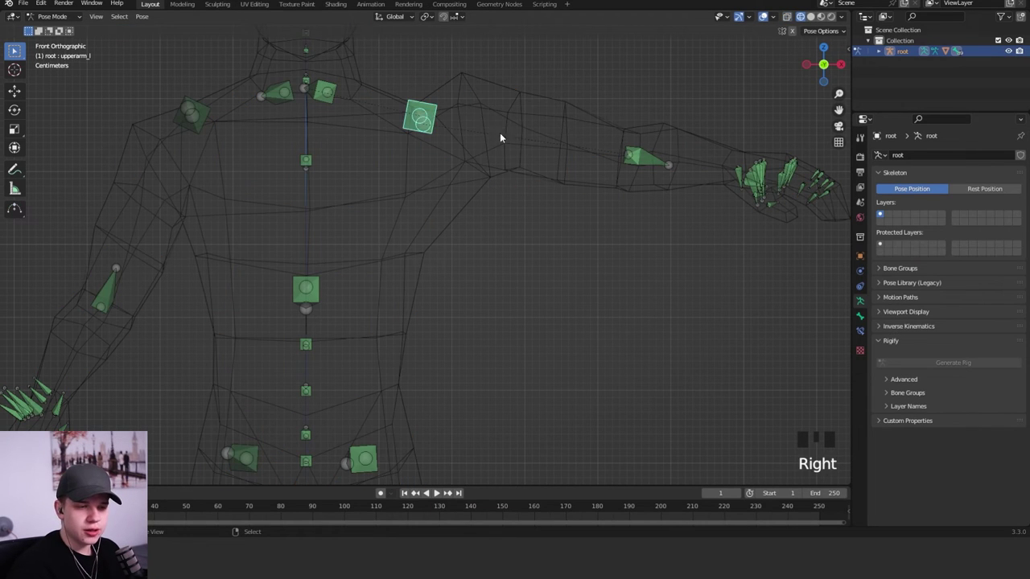
{"action": "key", "text": "a"}
{"action": "key", "text": "alt+r"}
- Rotate the clavicle_l bone upward to raise the left shoulder, viewing the mesh in solid shading
{"action": "right_click", "coordinate": [332, 96]}
{"action": "key", "text": "shift+z"}
{"action": "key", "text": "r"}
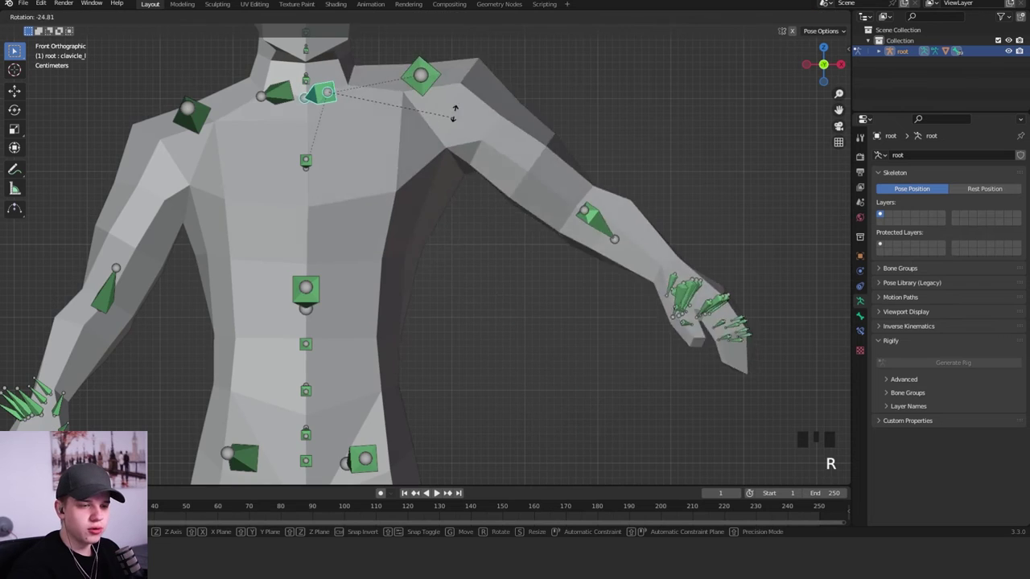
{"action": "left_click", "coordinate": [477, 115]}
{"action": "middle_click_drag", "start_coordinate": [477, 115], "coordinate": [473, 189], "text": "shift"}
- Rotate the upperarm_l bone down so the left arm hangs closer to the body, and leave pose mode
{"action": "right_click", "coordinate": [406, 115]}
{"action": "key", "text": "r"}
{"action": "left_click", "coordinate": [515, 201]}
{"action": "key", "text": "ctrl+Tab"}
{"action": "scroll", "coordinate": [523, 181], "scroll_direction": "down", "scroll_amount": 3}
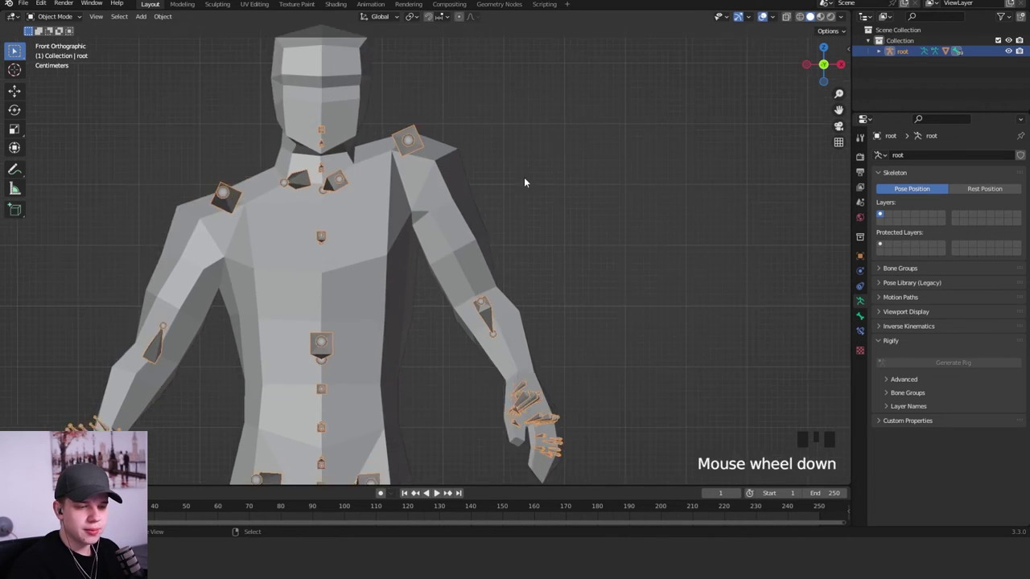
- Pose the left forearm bone so the elbow bends forward, and return to weight painting the mesh
{"action": "key", "text": "ctrl+Tab"}
{"action": "right_click", "coordinate": [499, 332]}
{"action": "middle_click_drag", "start_coordinate": [527, 357], "coordinate": [631, 213]}
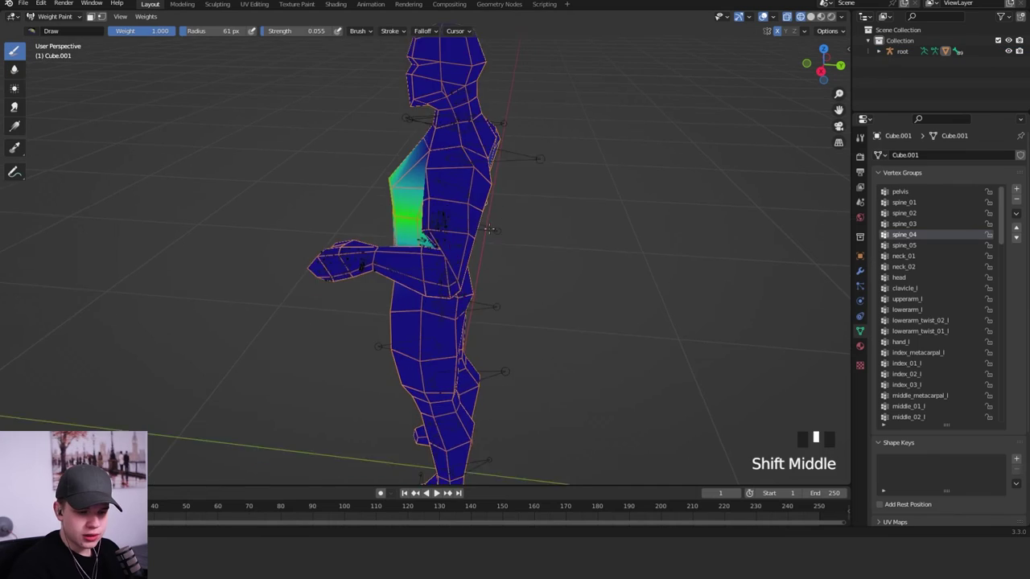
- Set the Draw brush radius to 181 px over the bent left elbow
{"action": "mouse_move", "coordinate": [483, 193]}
{"action": "middle_mouse_down"}
{"action": "mouse_move", "coordinate": [450, 202]}
{"action": "mouse_move", "coordinate": [475, 209]}
{"action": "mouse_move", "coordinate": [467, 230]}
{"action": "mouse_move", "coordinate": [402, 214]}
{"action": "mouse_move", "coordinate": [499, 269]}
{"action": "middle_mouse_up"}
{"action": "scroll", "coordinate": [469, 230], "scroll_direction": "up", "scroll_amount": 1}
{"action": "key", "text": "f"}
{"action": "left_click", "coordinate": [519, 226]}
{"action": "key", "text": "f"}
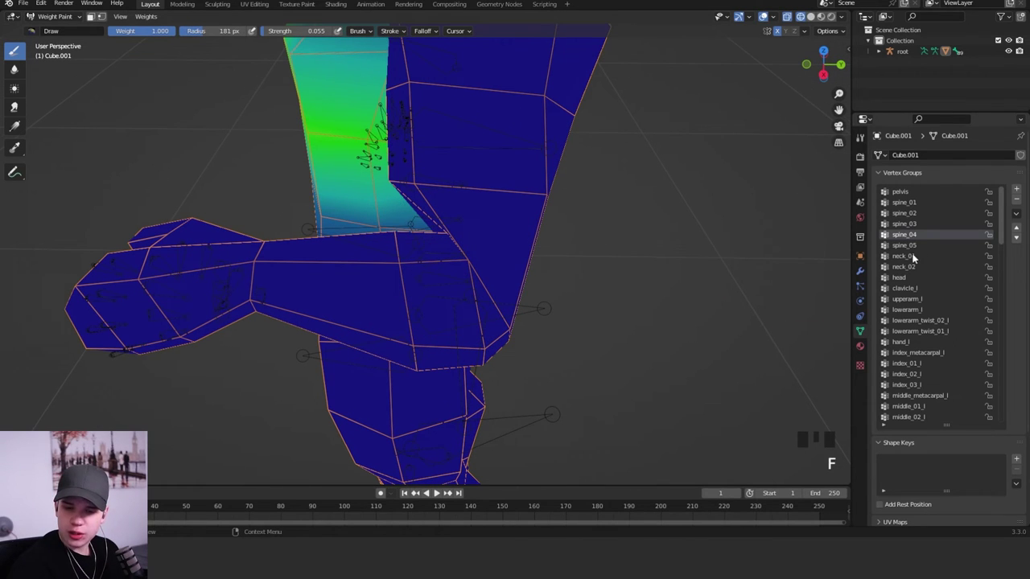
- Switch to the lowerarm_l vertex group and paint weight with the Draw brush on the inner crease of the bent left elbow
{"action": "left_click", "coordinate": [926, 299]}
{"action": "left_click", "coordinate": [926, 310]}
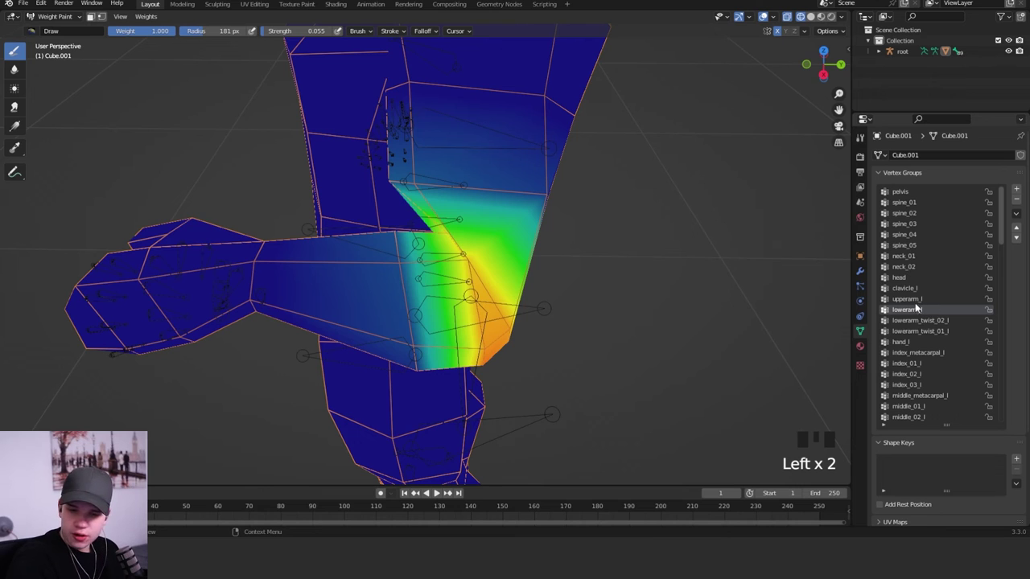
{"action": "scroll", "coordinate": [403, 298], "scroll_direction": "up", "scroll_amount": 3}
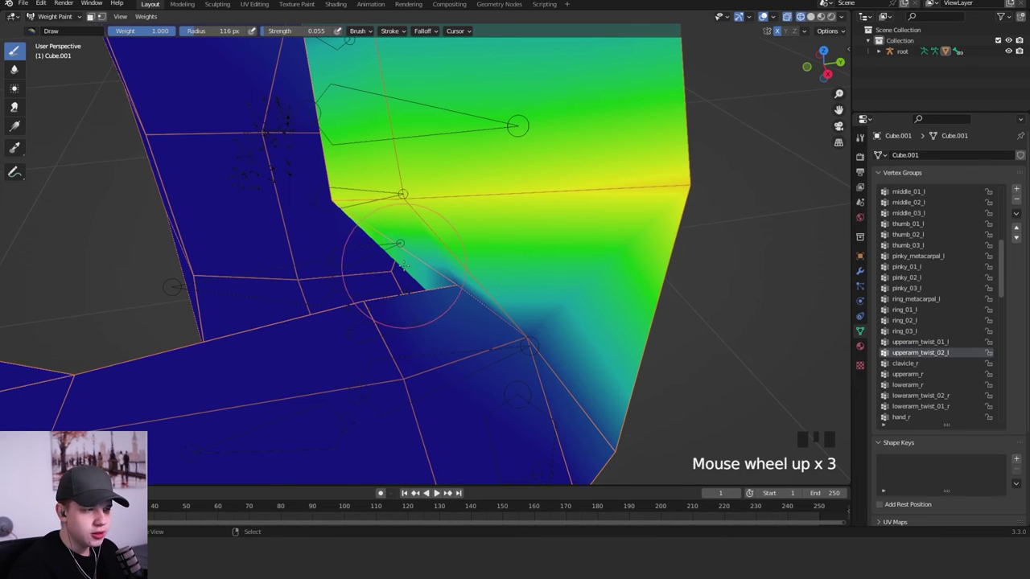
{"action": "middle_click_drag", "start_coordinate": [402, 298], "coordinate": [451, 273]}
{"action": "left_click", "coordinate": [441, 280]}
{"action": "left_click", "coordinate": [438, 283]}
- Set the brush strength to 0.127 and subtract lowerarm_l weight along the inner crease of the left elbow
{"action": "key", "text": "shift+f"}
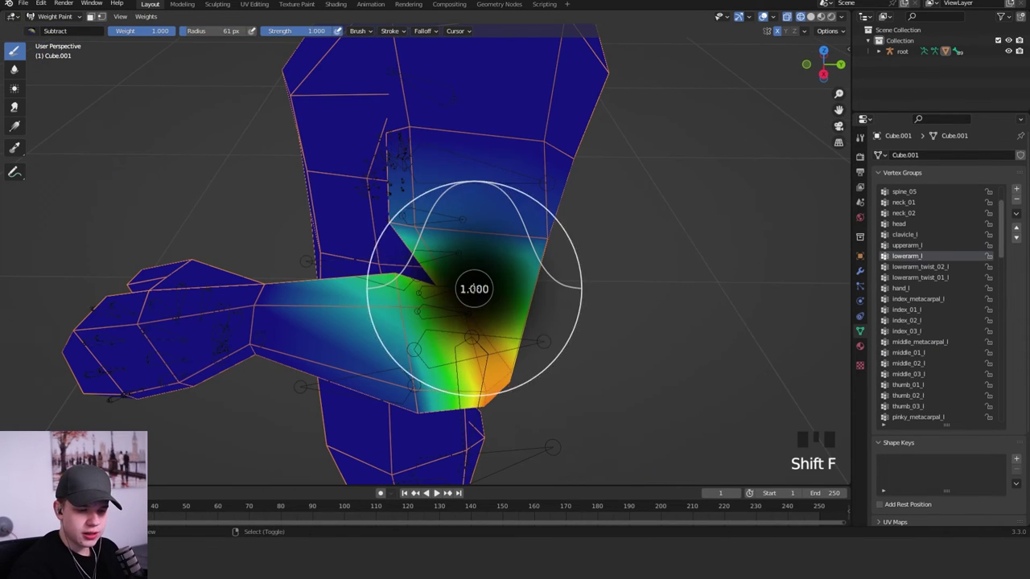
{"action": "left_click", "coordinate": [465, 314]}
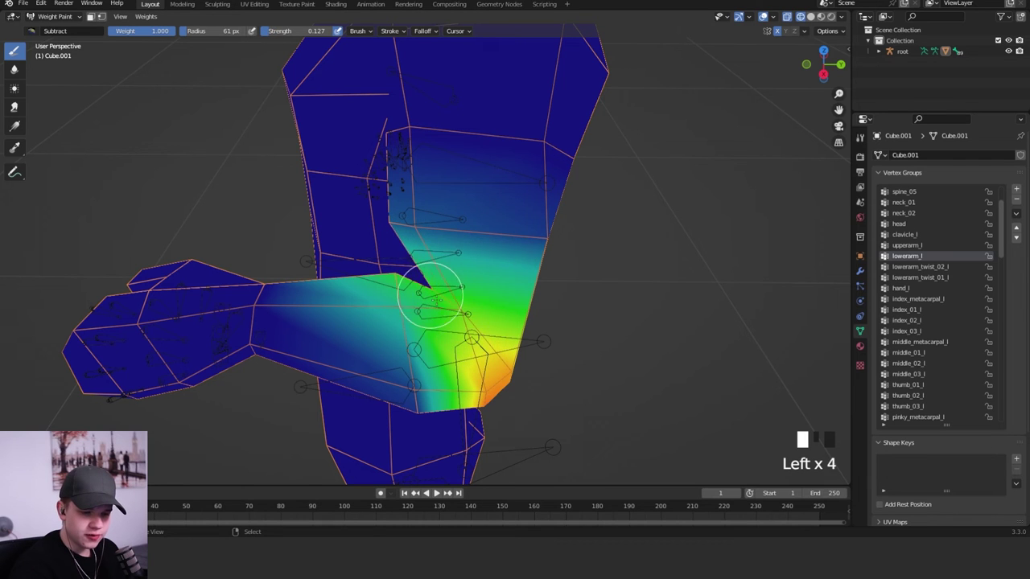
{"action": "left_click", "coordinate": [439, 300]}
{"action": "left_click", "coordinate": [446, 298]}
{"action": "left_click", "coordinate": [453, 298]}
{"action": "left_click", "coordinate": [467, 307]}
{"action": "left_click", "coordinate": [480, 315]}
- Examine the left elbow's deformation from several angles in solid and wireframe shading, outside and inside weight painting
{"action": "key", "text": "z"}
{"action": "key", "text": "z"}
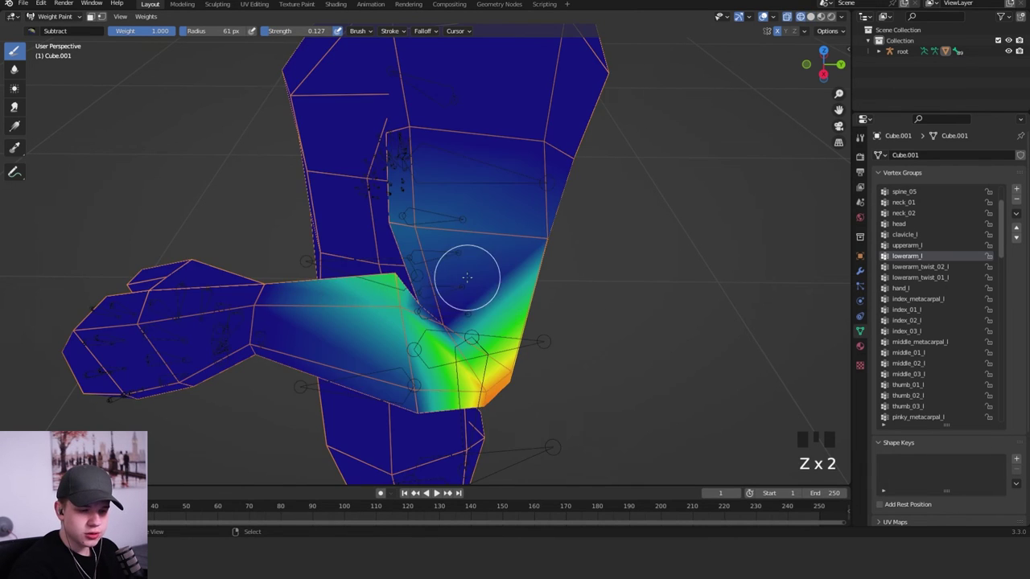
{"action": "key", "text": "z"}
{"action": "key", "text": "ctrl+Tab"}
{"action": "scroll", "coordinate": [483, 252], "scroll_direction": "down", "scroll_amount": 3}
{"action": "mouse_move", "coordinate": [483, 251]}
{"action": "middle_mouse_down"}
{"action": "mouse_move", "coordinate": [455, 247]}
{"action": "mouse_move", "coordinate": [577, 288]}
{"action": "mouse_move", "coordinate": [566, 256]}
{"action": "mouse_move", "coordinate": [552, 294]}
{"action": "mouse_move", "coordinate": [503, 324]}
{"action": "mouse_move", "coordinate": [482, 260]}
{"action": "mouse_move", "coordinate": [478, 306]}
{"action": "mouse_move", "coordinate": [459, 322]}
{"action": "mouse_move", "coordinate": [437, 298]}
{"action": "middle_mouse_up"}
{"action": "scroll", "coordinate": [577, 288], "scroll_direction": "up", "scroll_amount": 3}
{"action": "key", "text": "Tab"}
{"action": "key", "text": "z"}
{"action": "scroll", "coordinate": [493, 313], "scroll_direction": "down", "scroll_amount": 1}
{"action": "key", "text": "z"}
{"action": "key", "text": "z"}
{"action": "key", "text": "z"}
{"action": "key", "text": "z"}
{"action": "key", "text": "ctrl+Tab"}
{"action": "key", "text": "z"}
{"action": "scroll", "coordinate": [618, 262], "scroll_direction": "down", "scroll_amount": 3}
{"action": "key", "text": "z"}
{"action": "scroll", "coordinate": [499, 265], "scroll_direction": "up", "scroll_amount": 2}
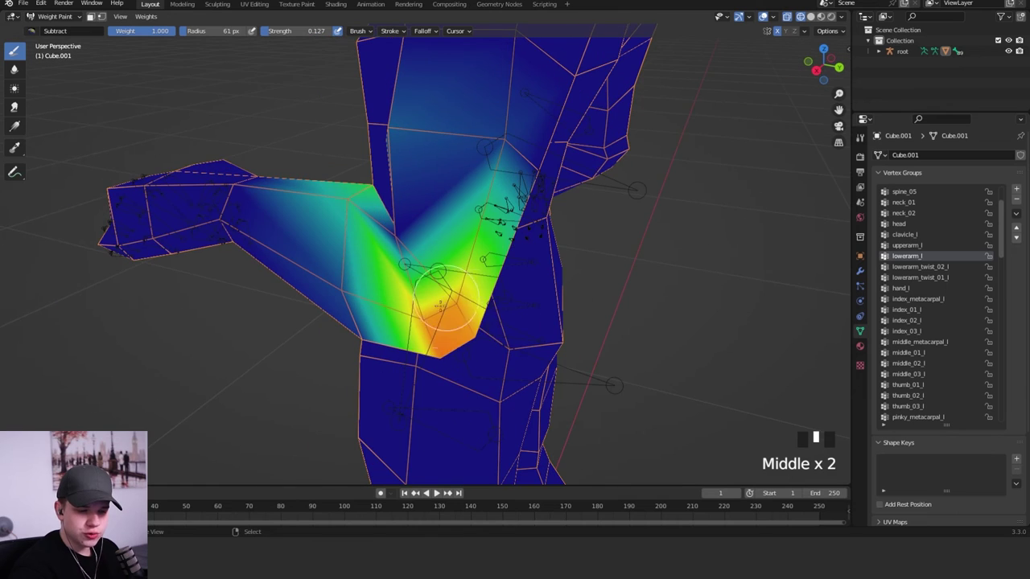
- Subtract lowerarm_l weight from the outer side of the left upper arm just above the elbow
{"action": "middle_click_drag", "start_coordinate": [517, 319], "coordinate": [384, 290]}
{"action": "scroll", "coordinate": [459, 290], "scroll_direction": "up", "scroll_amount": 3}
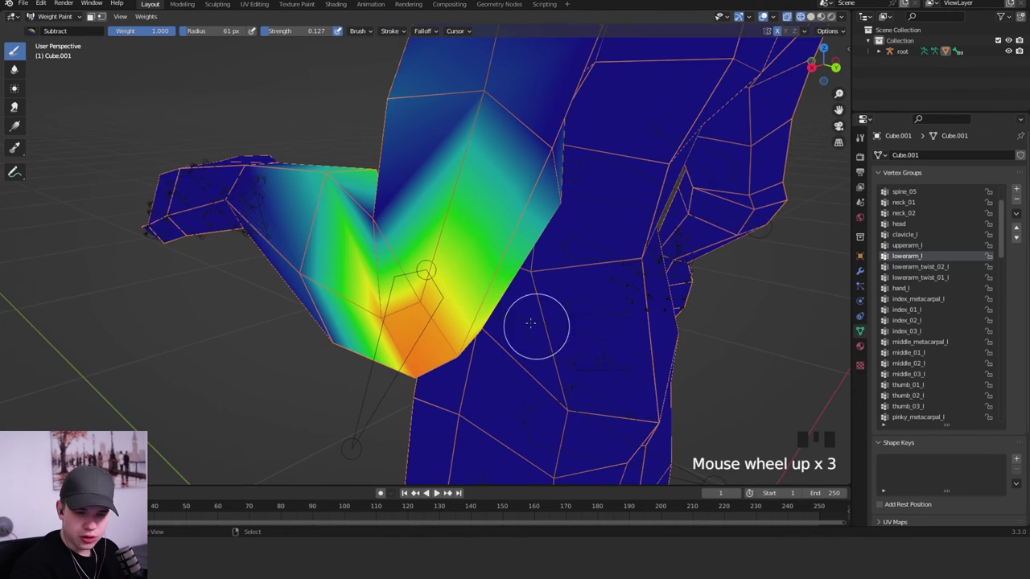
{"action": "left_click", "coordinate": [385, 266]}
{"action": "left_click_drag", "start_coordinate": [422, 303], "coordinate": [406, 265]}
{"action": "mouse_move", "coordinate": [434, 294]}
{"action": "left_mouse_down"}
{"action": "mouse_move", "coordinate": [395, 282]}
{"action": "mouse_move", "coordinate": [476, 322]}
{"action": "mouse_move", "coordinate": [438, 306]}
{"action": "left_mouse_up"}
{"action": "left_click_drag", "start_coordinate": [438, 306], "coordinate": [402, 274]}
- Subtract more lowerarm_l weight across the back of the left upper arm and the elbow tip
{"action": "mouse_move", "coordinate": [403, 274]}
{"action": "middle_mouse_down"}
{"action": "mouse_move", "coordinate": [495, 324]}
{"action": "mouse_move", "coordinate": [483, 318]}
{"action": "middle_mouse_up"}
{"action": "middle_click_drag", "start_coordinate": [514, 310], "coordinate": [456, 276]}
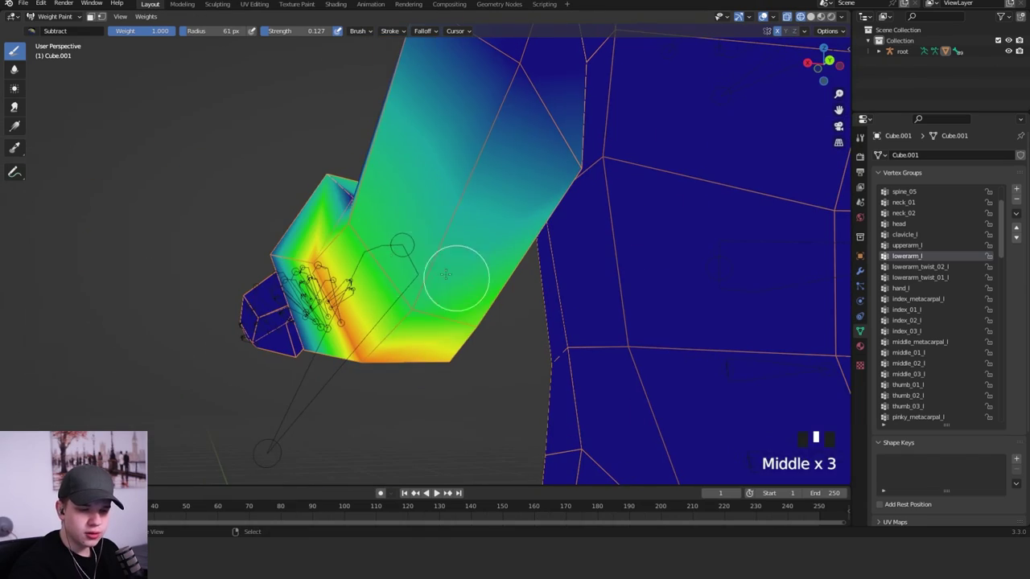
{"action": "mouse_move", "coordinate": [403, 253]}
{"action": "left_mouse_down"}
{"action": "mouse_move", "coordinate": [443, 306]}
{"action": "mouse_move", "coordinate": [426, 285]}
{"action": "left_mouse_up"}
{"action": "left_click_drag", "start_coordinate": [427, 286], "coordinate": [490, 334]}
{"action": "scroll", "coordinate": [505, 336], "scroll_direction": "up", "scroll_amount": 1}
{"action": "mouse_move", "coordinate": [403, 322]}
{"action": "middle_mouse_down"}
{"action": "mouse_move", "coordinate": [504, 335]}
{"action": "mouse_move", "coordinate": [463, 336]}
{"action": "mouse_move", "coordinate": [450, 322]}
{"action": "mouse_move", "coordinate": [473, 240]}
{"action": "middle_mouse_up"}
{"action": "scroll", "coordinate": [604, 322], "scroll_direction": "down", "scroll_amount": 2}
{"action": "scroll", "coordinate": [510, 329], "scroll_direction": "up", "scroll_amount": 1}
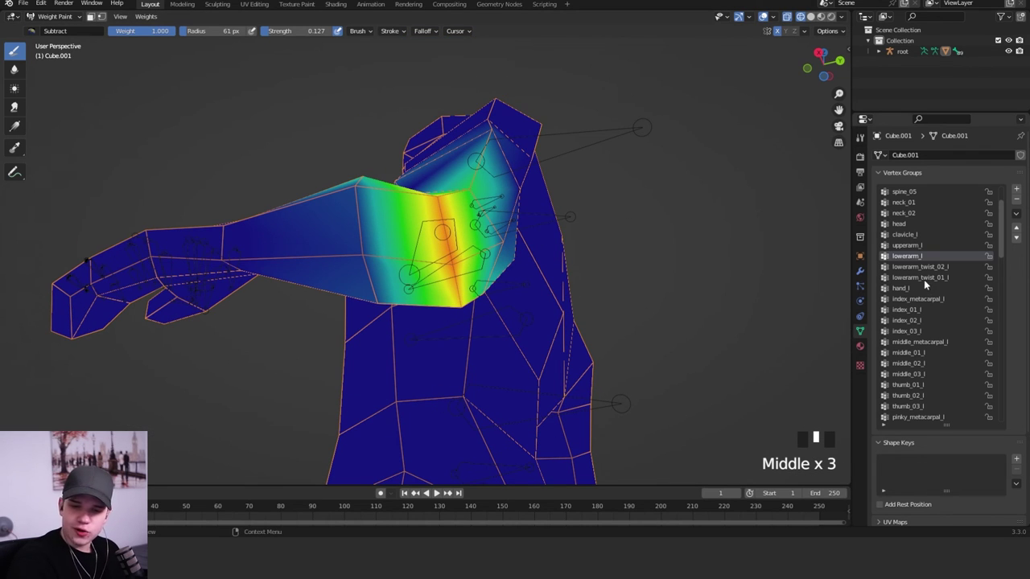
- Make upperarm_twist_02_l the active vertex group and add weight on the back of the left arm near the elbow
{"action": "scroll", "coordinate": [906, 346], "scroll_direction": "down", "scroll_amount": 10}
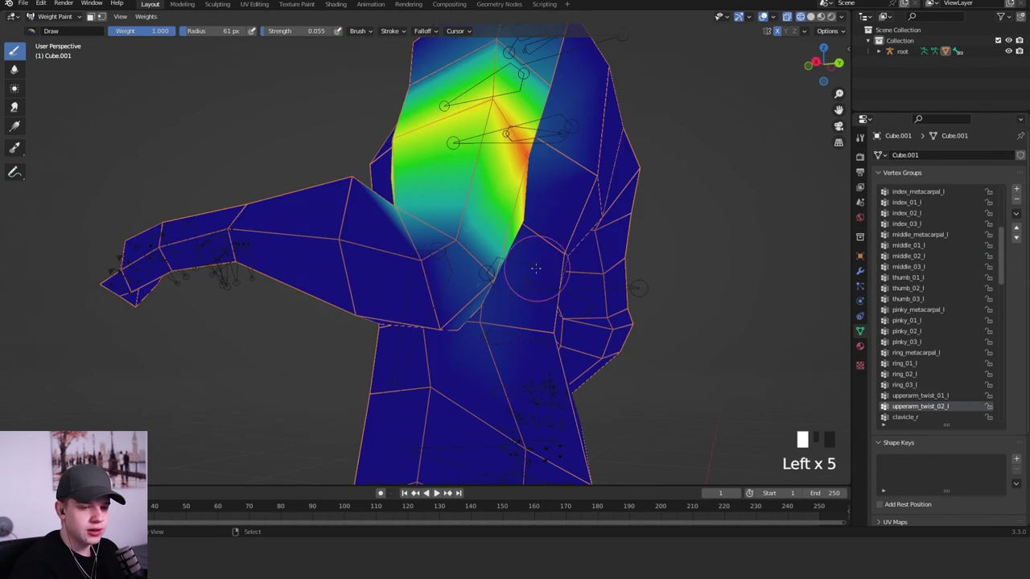
{"action": "middle_click_drag", "start_coordinate": [536, 269], "coordinate": [486, 272]}
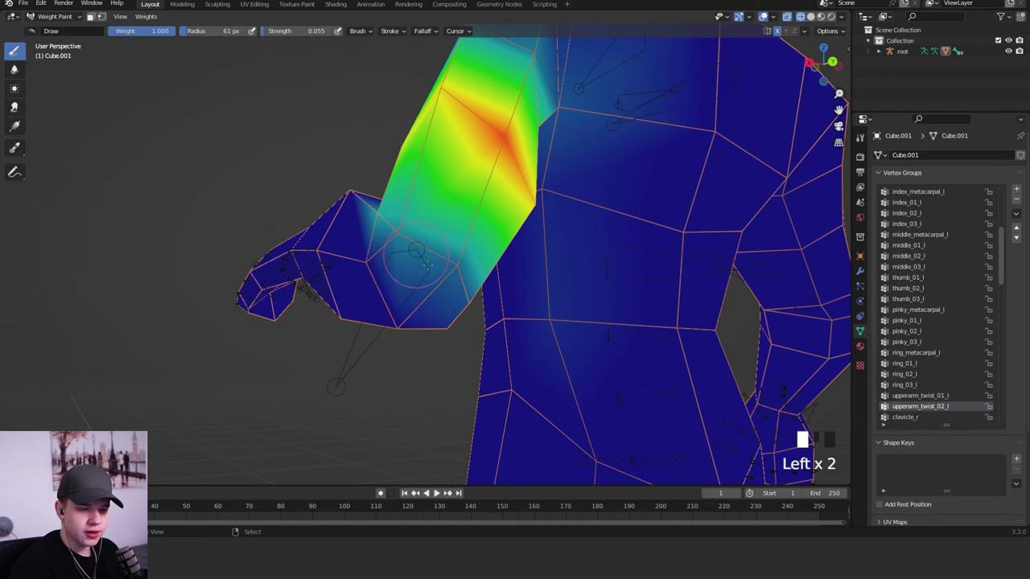
- Leave weight painting, deselect everything and toggle the viewport overlays to view the posed character in solid shading
{"action": "key", "text": "ctrl+Tab"}
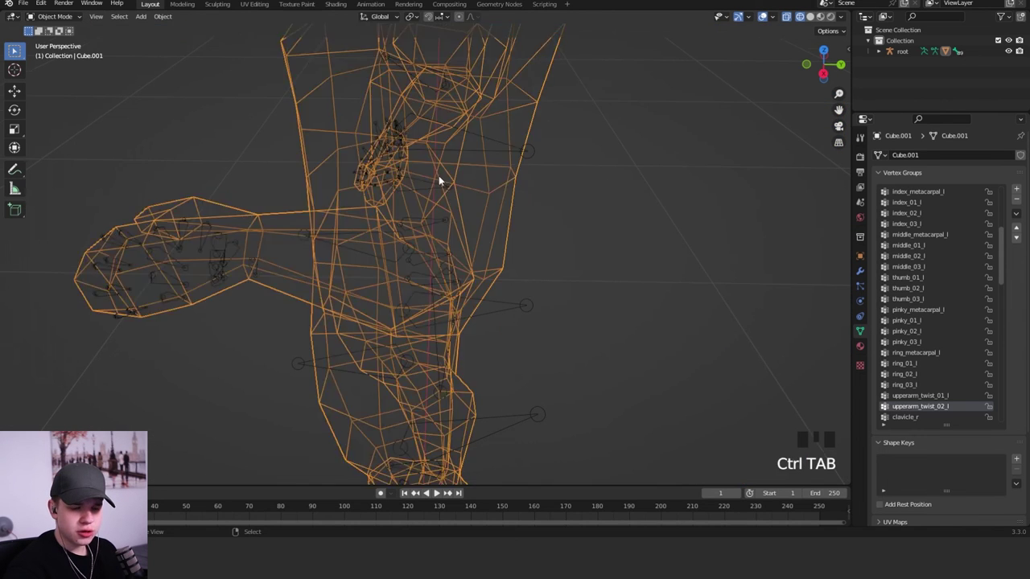
{"action": "key", "text": "alt+a"}
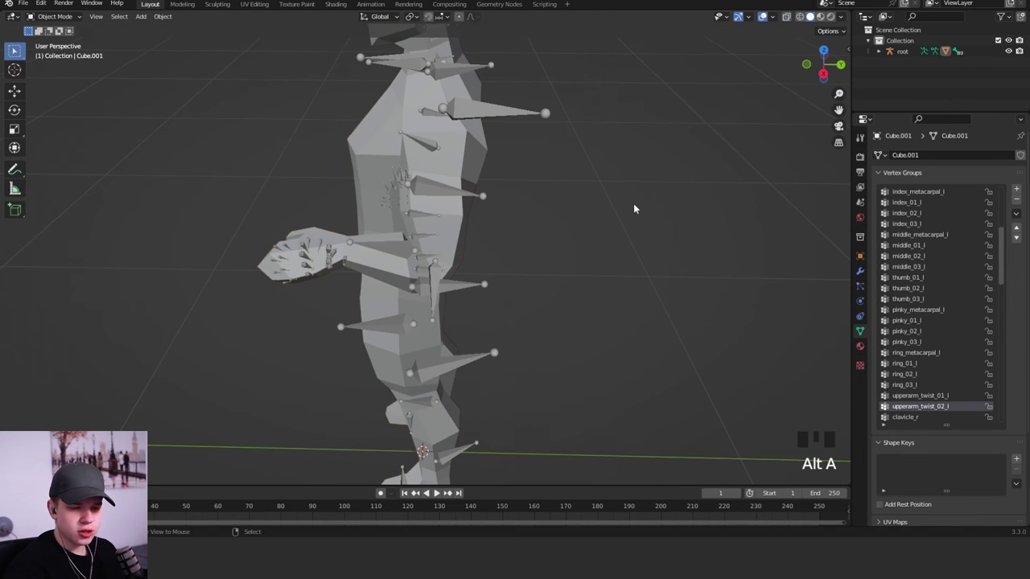
{"action": "left_click", "coordinate": [762, 17]}
{"action": "middle_click_drag", "start_coordinate": [657, 113], "coordinate": [506, 215]}
{"action": "scroll", "coordinate": [496, 218], "scroll_direction": "down", "scroll_amount": 3}
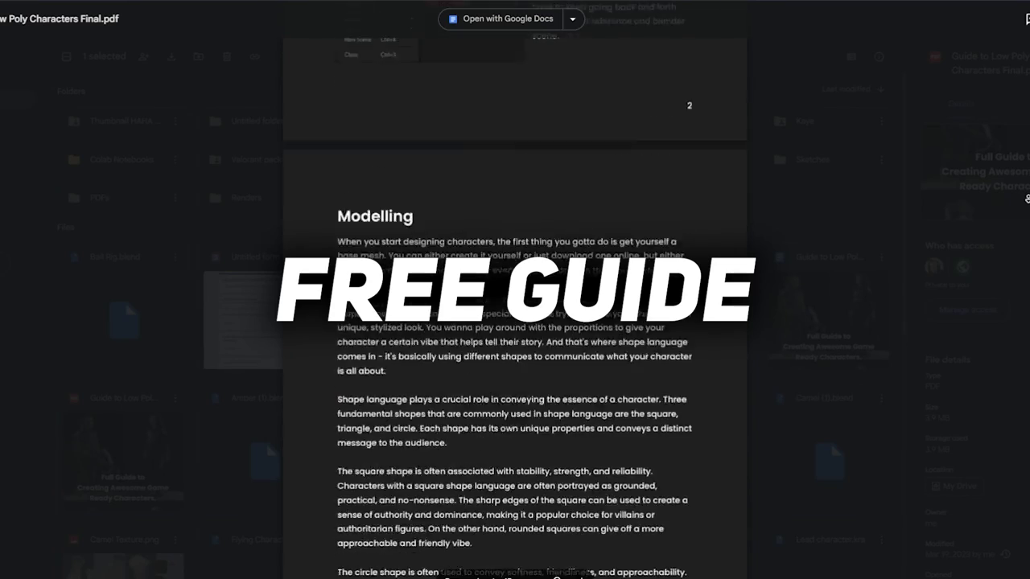
{"action": "scroll", "coordinate": [515, 322], "scroll_direction": "down", "scroll_amount": 15}
{"action": "scroll", "coordinate": [1028, 198], "scroll_direction": "down", "scroll_amount": 15}
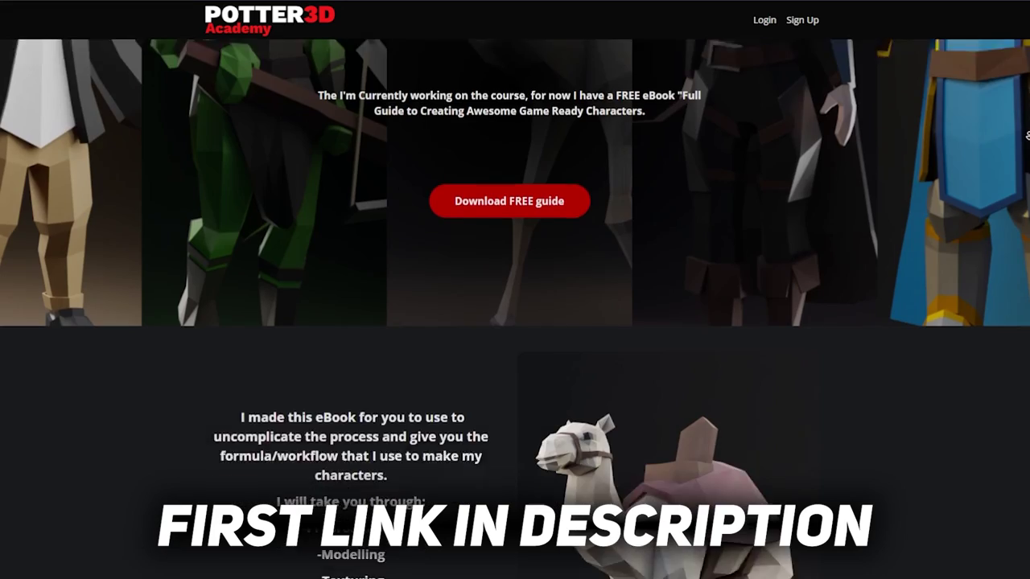